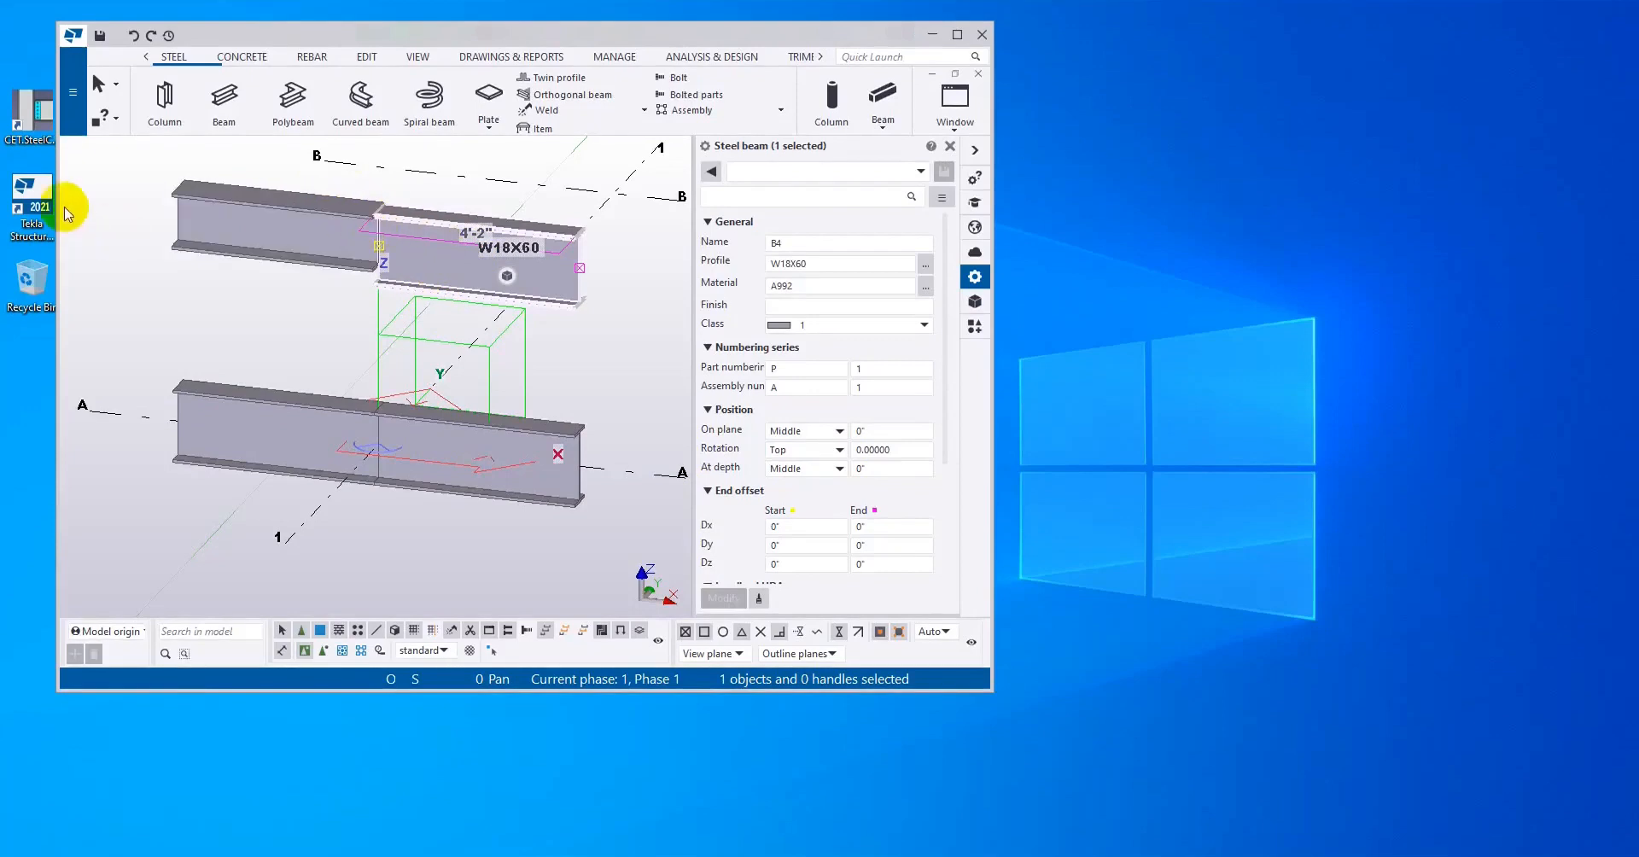
Step: Launch CET.SteelConnDesign and place its window beside the Tekla Structures model window
click(30, 132)
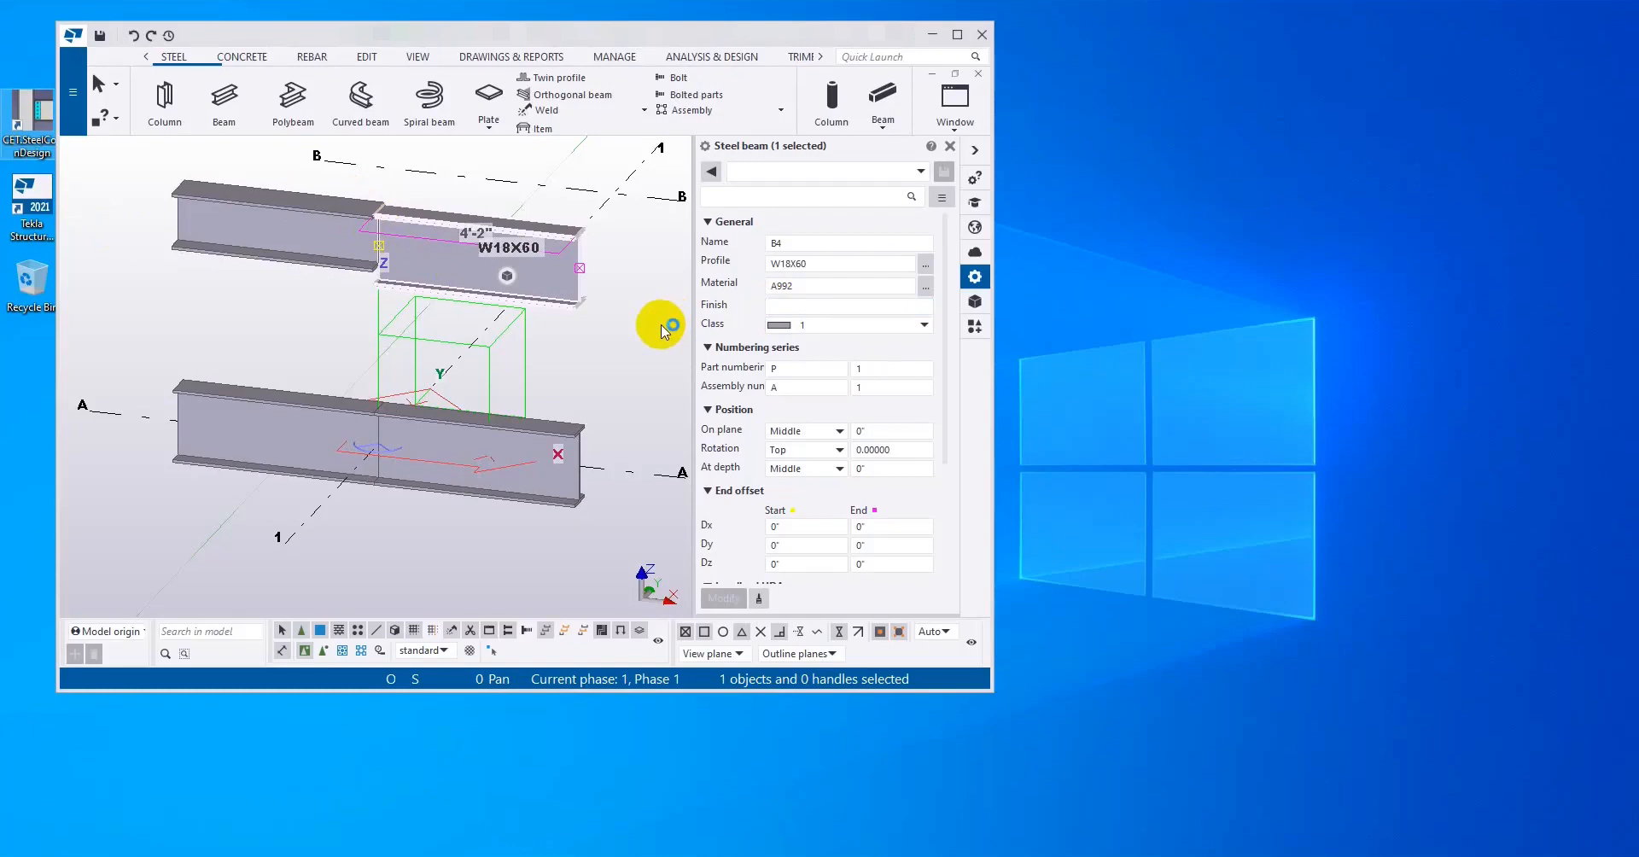
drag(880, 225, 1310, 50)
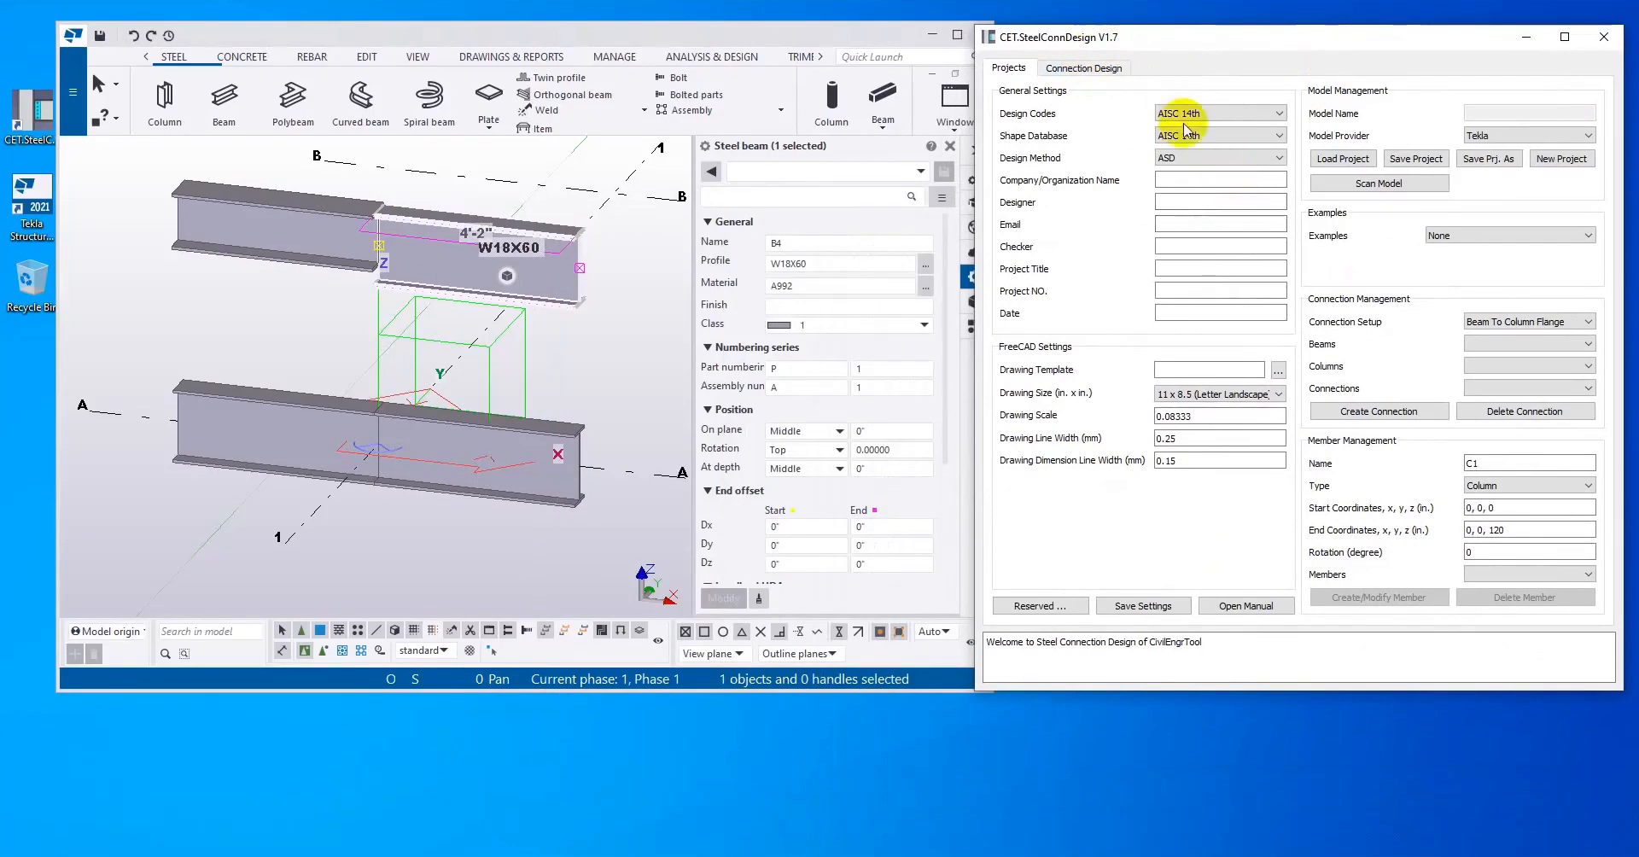
click(1169, 180)
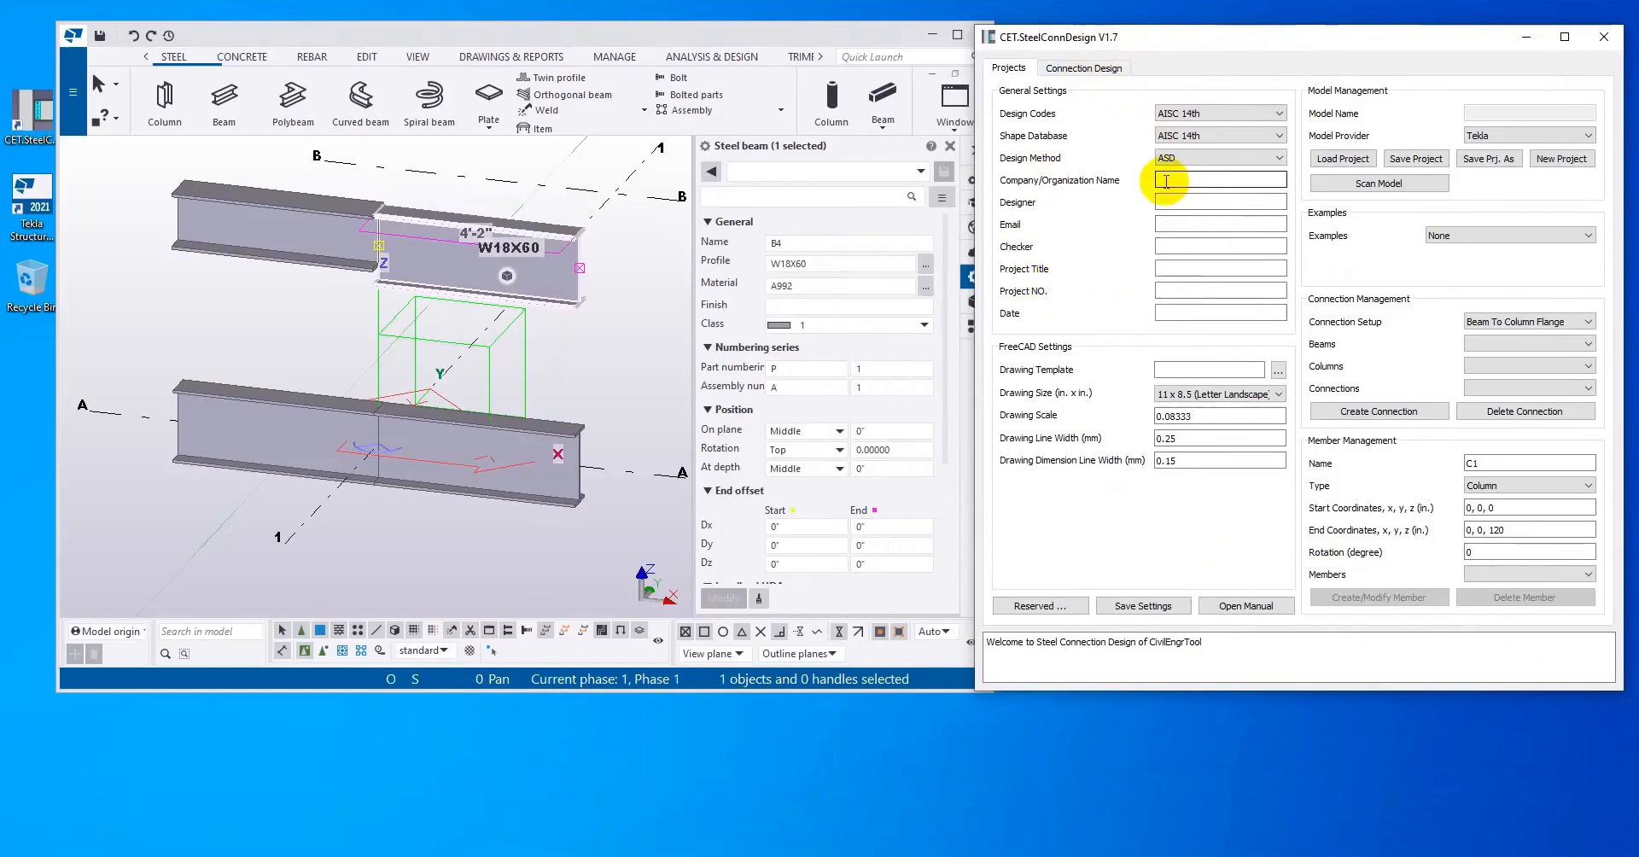
click(1200, 202)
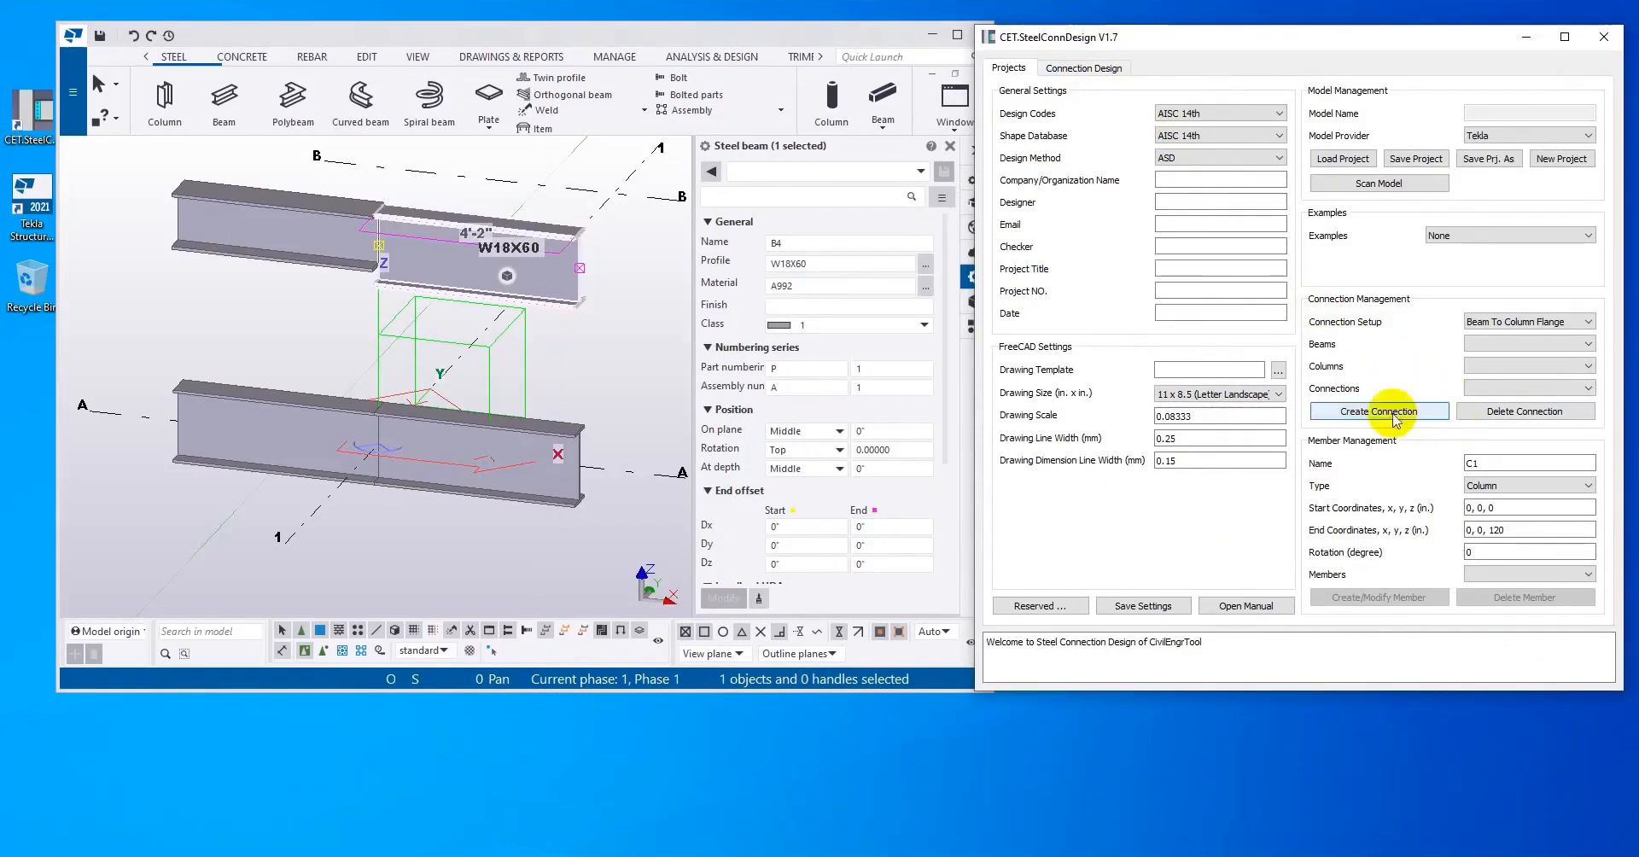
Step: Choose Beam Splice as the connection setup and scan the members in from the Tekla model
click(1537, 323)
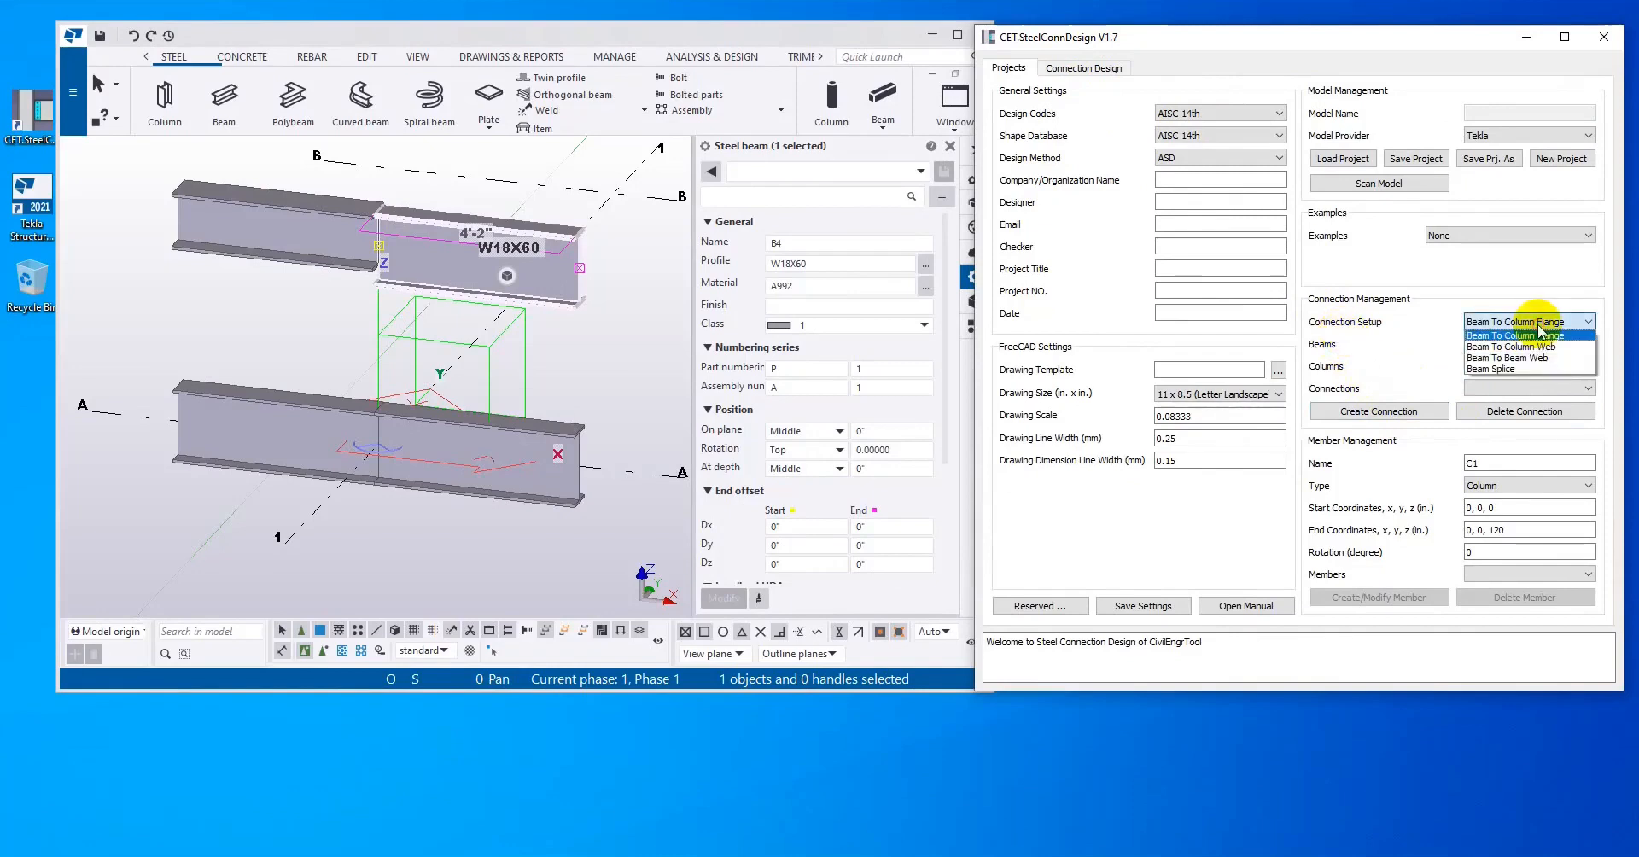
click(1534, 369)
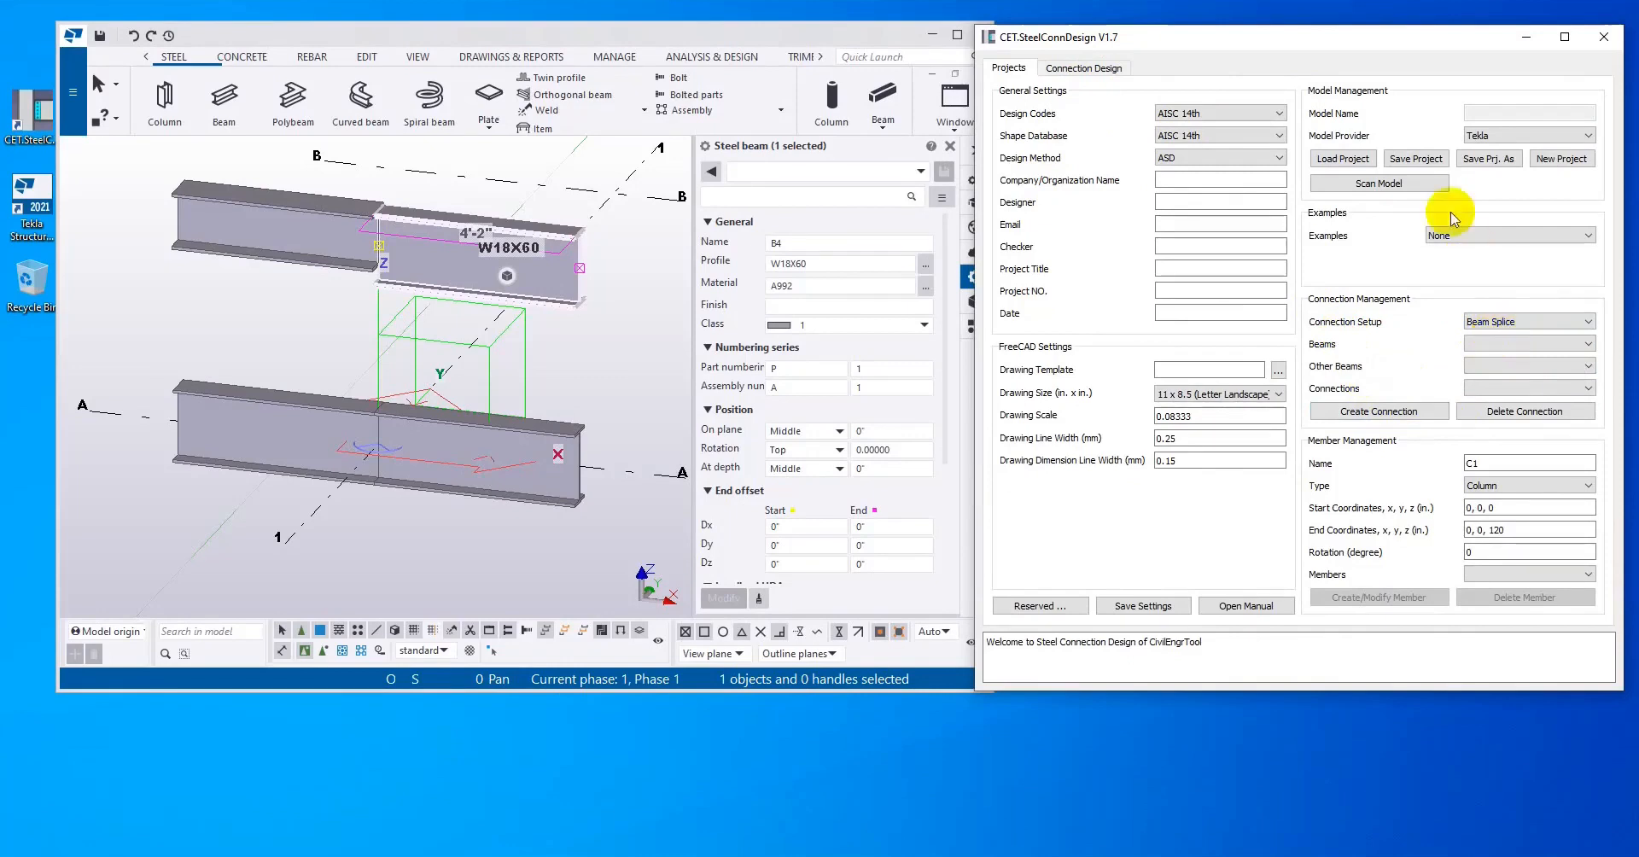
click(1400, 184)
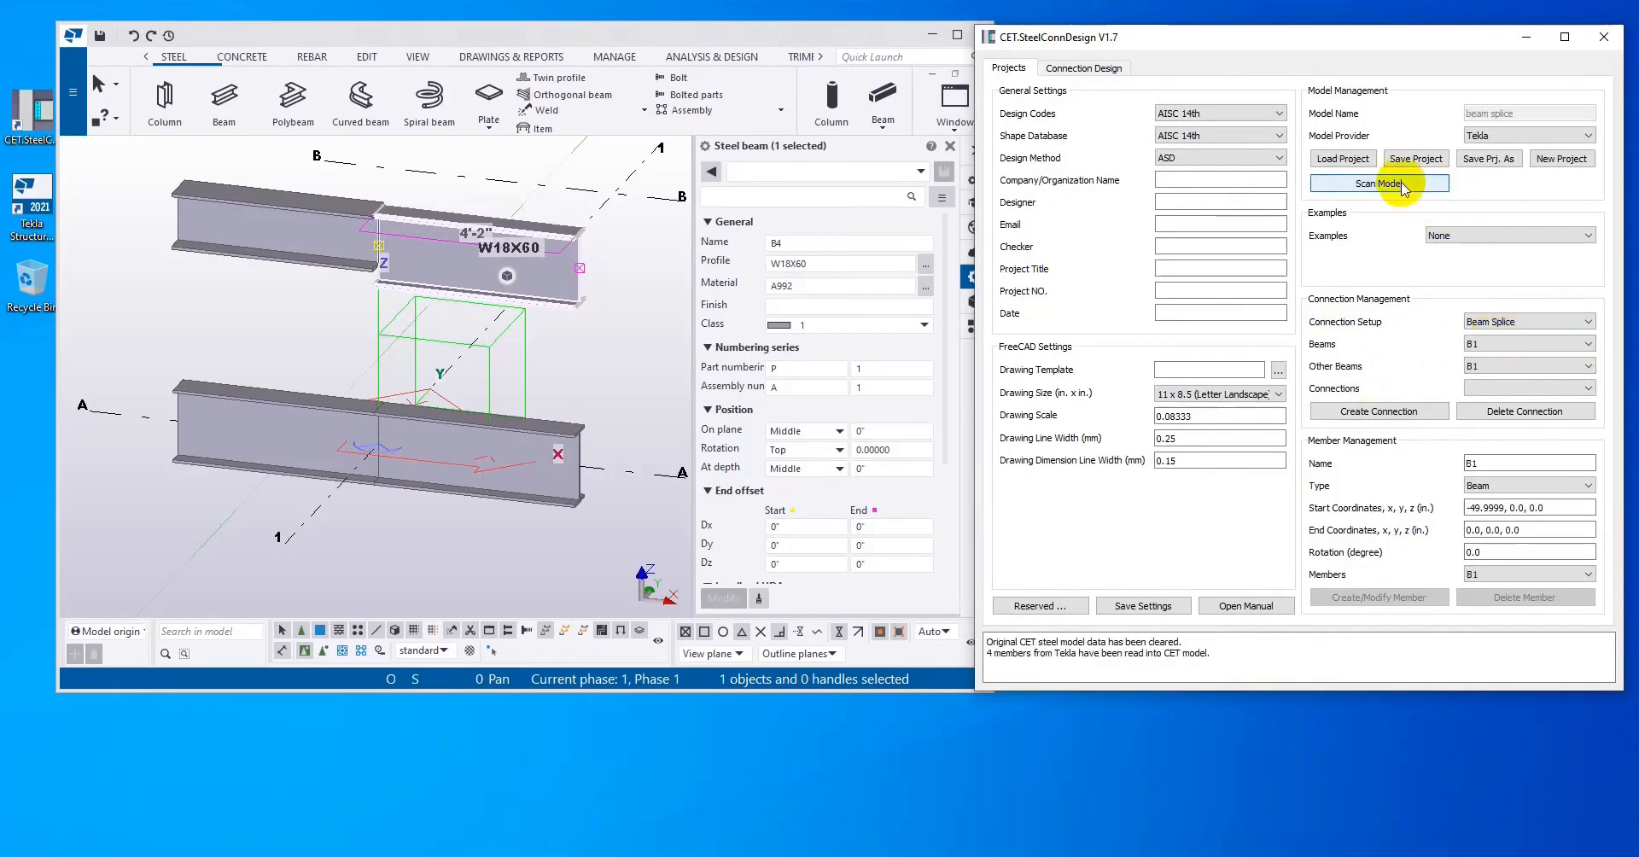
Step: Identify the two beams along grid line A in the Tekla model and create a splice connection from beam B2 to B1
click(1522, 344)
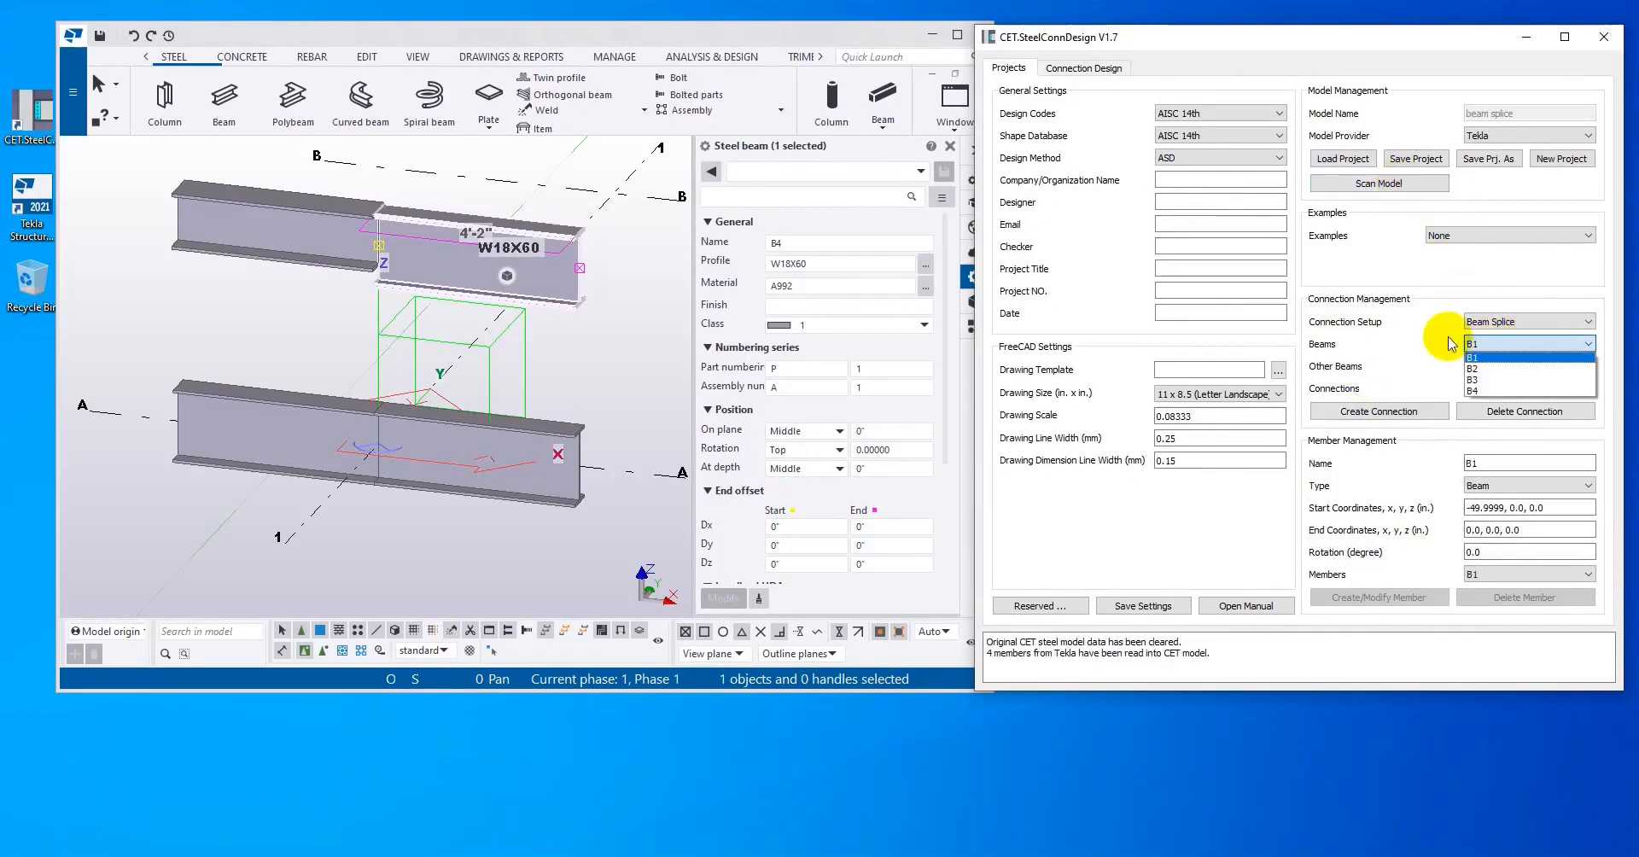
click(1522, 356)
click(1523, 367)
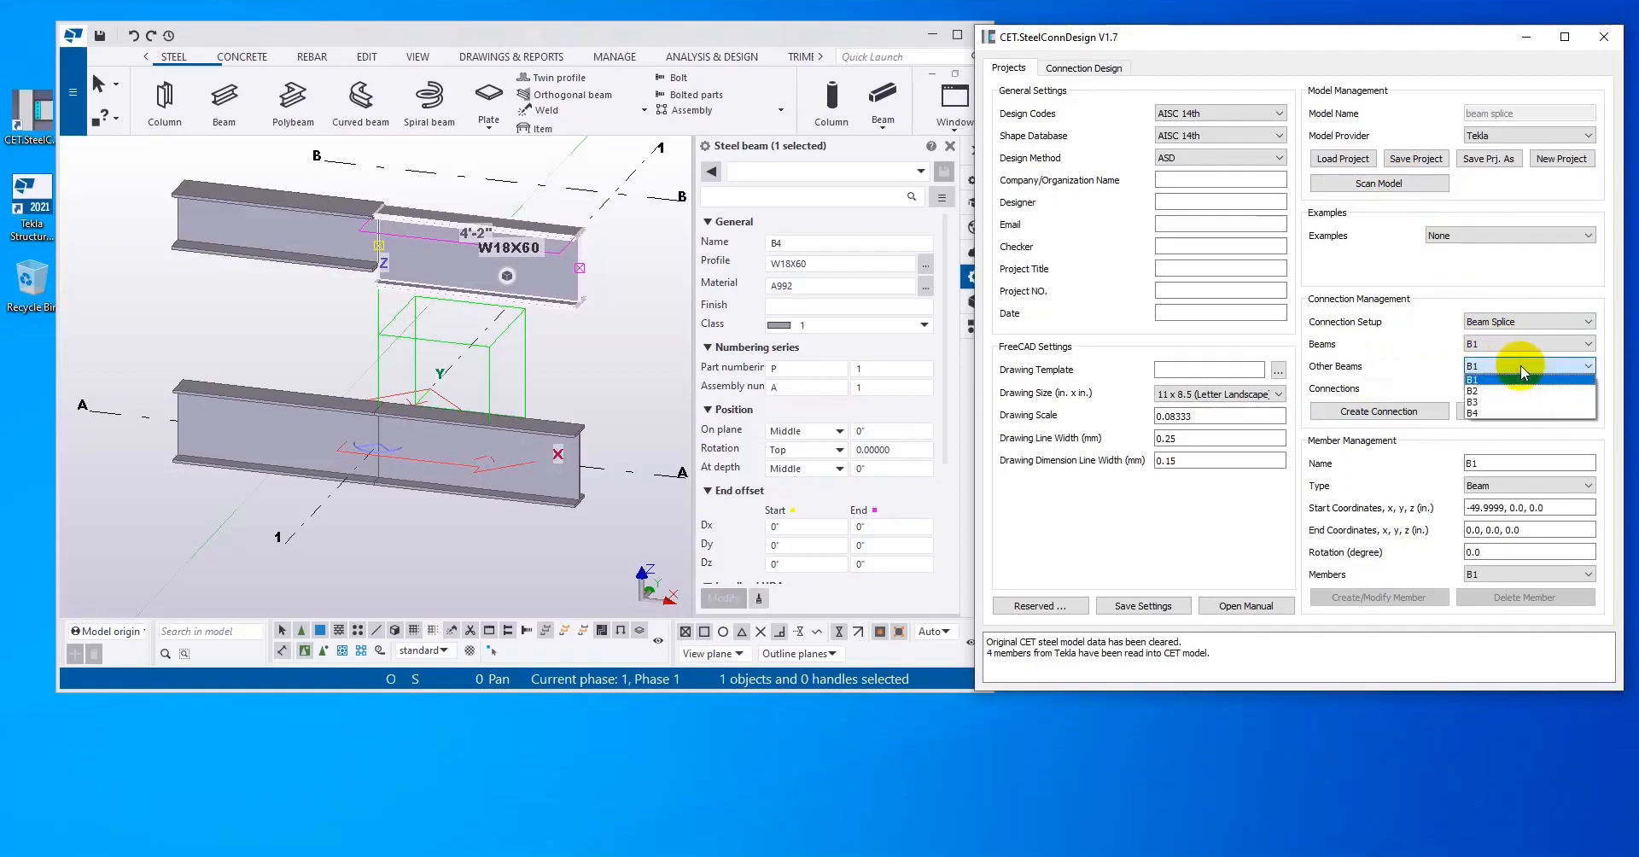
click(1410, 355)
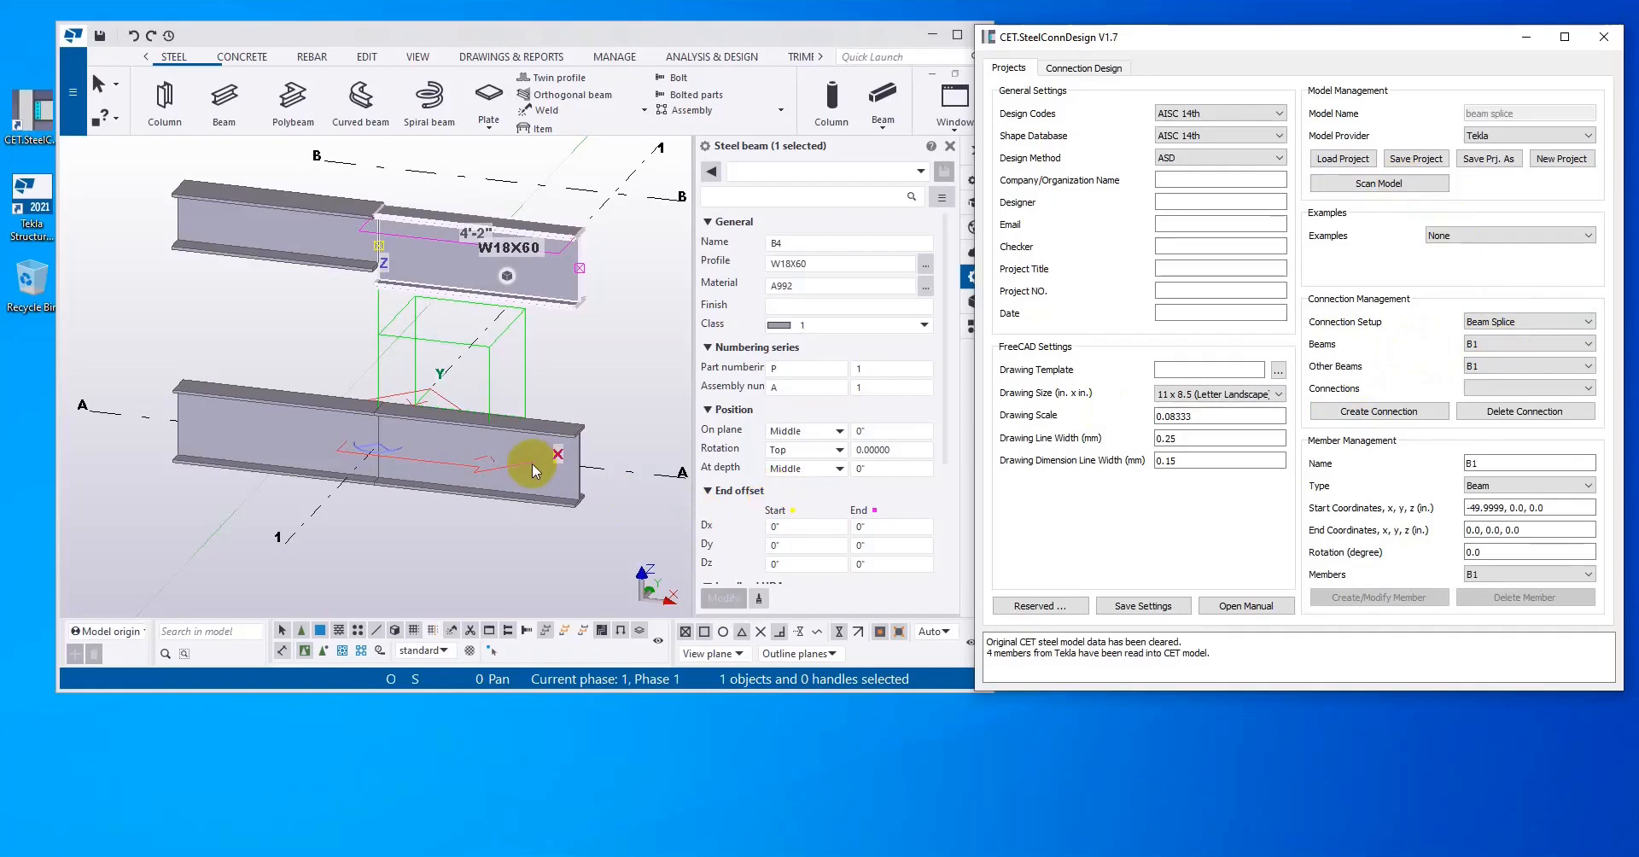
click(512, 450)
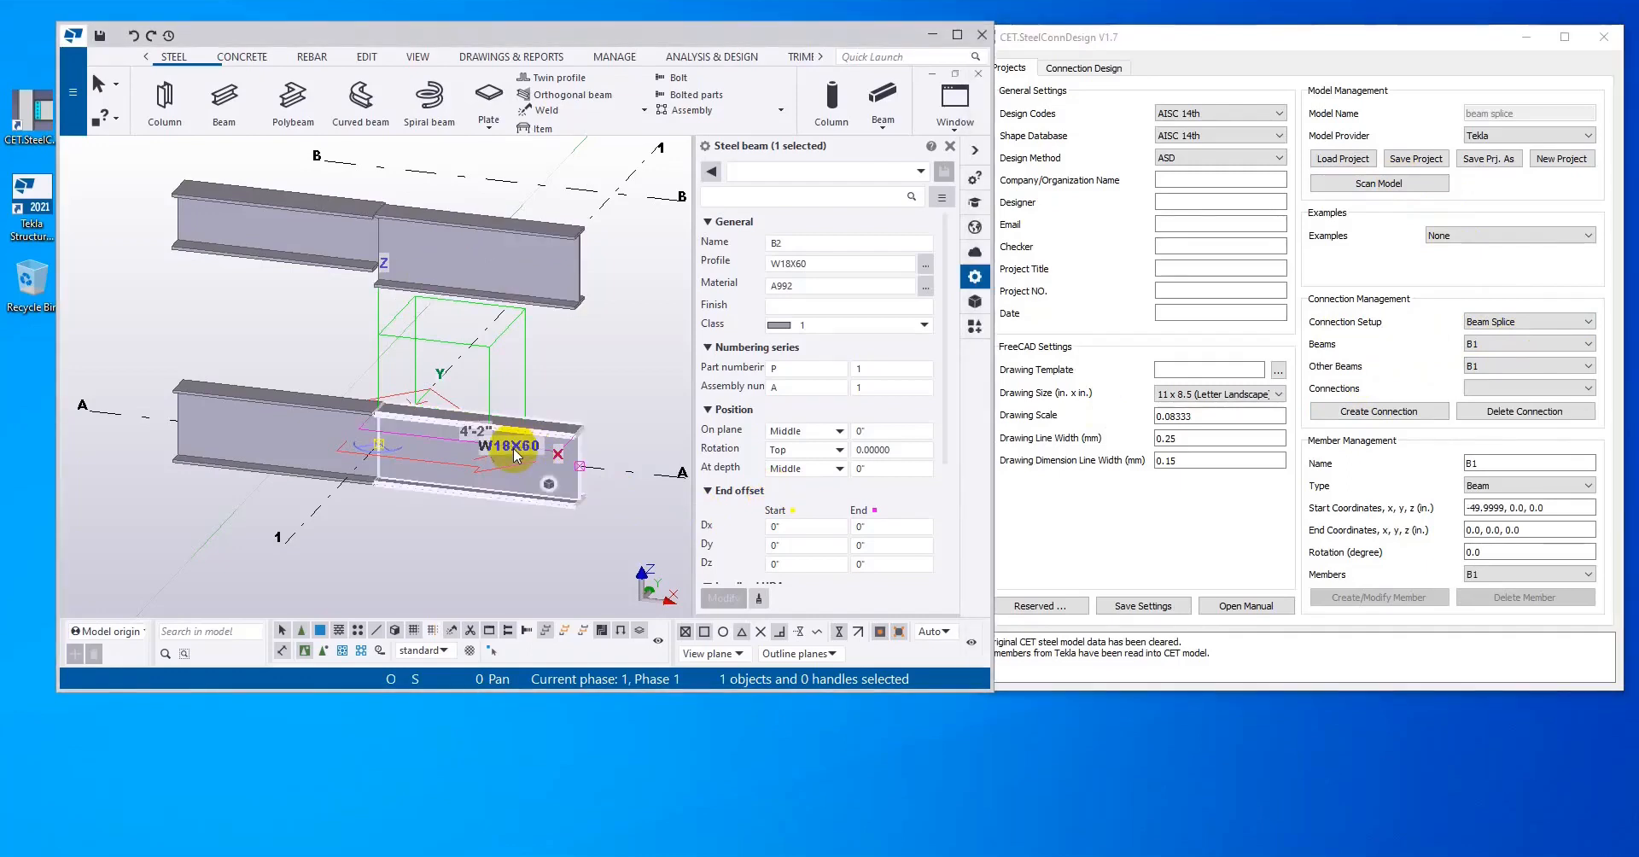
click(263, 428)
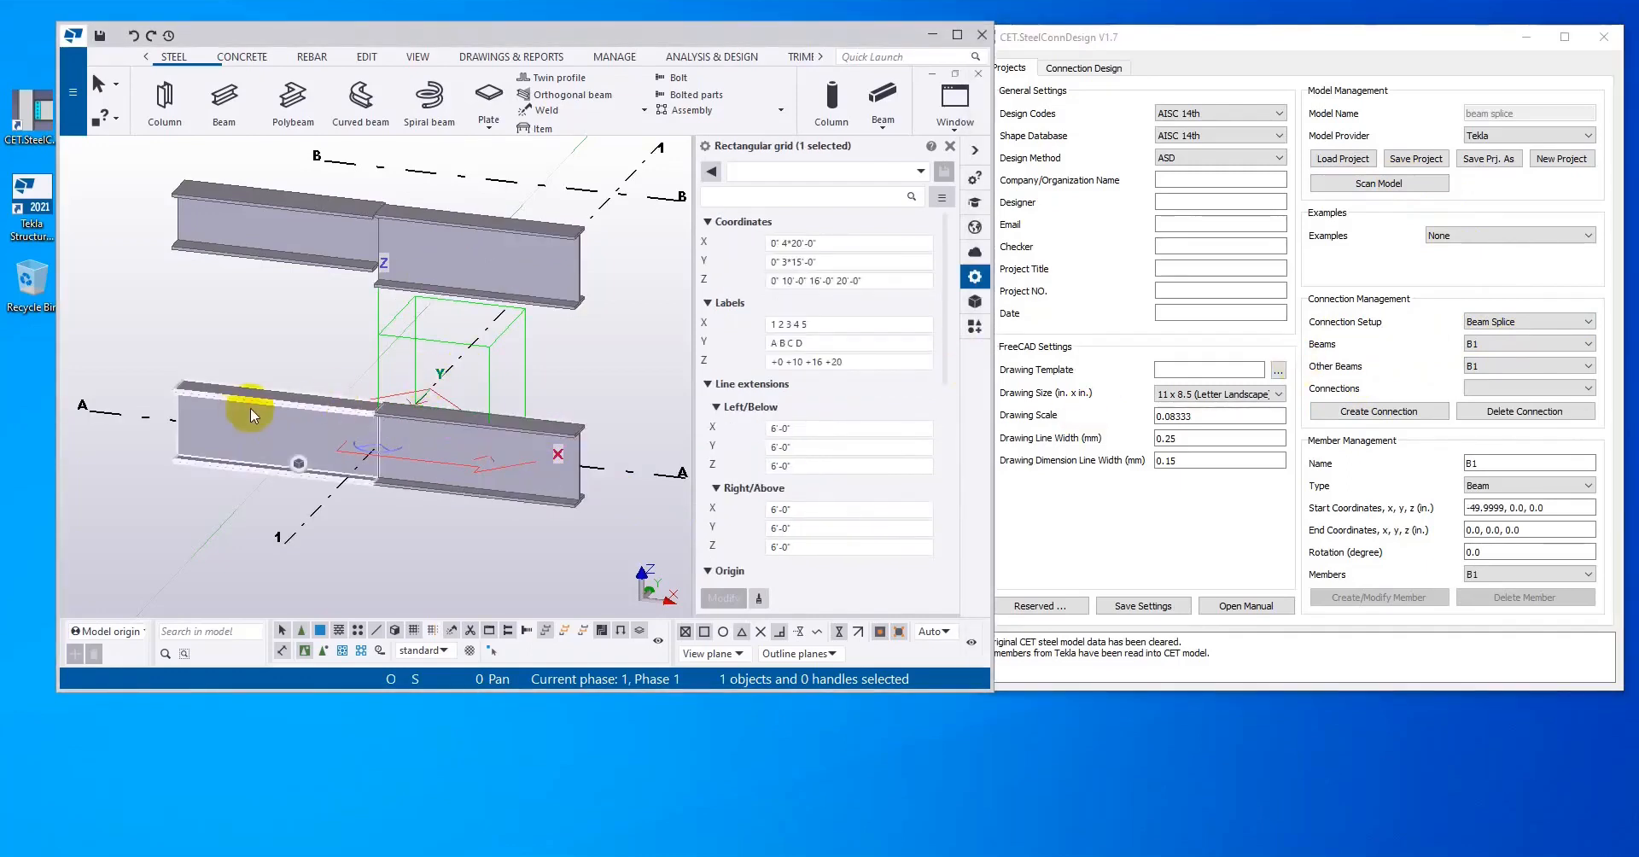
click(246, 408)
click(1485, 344)
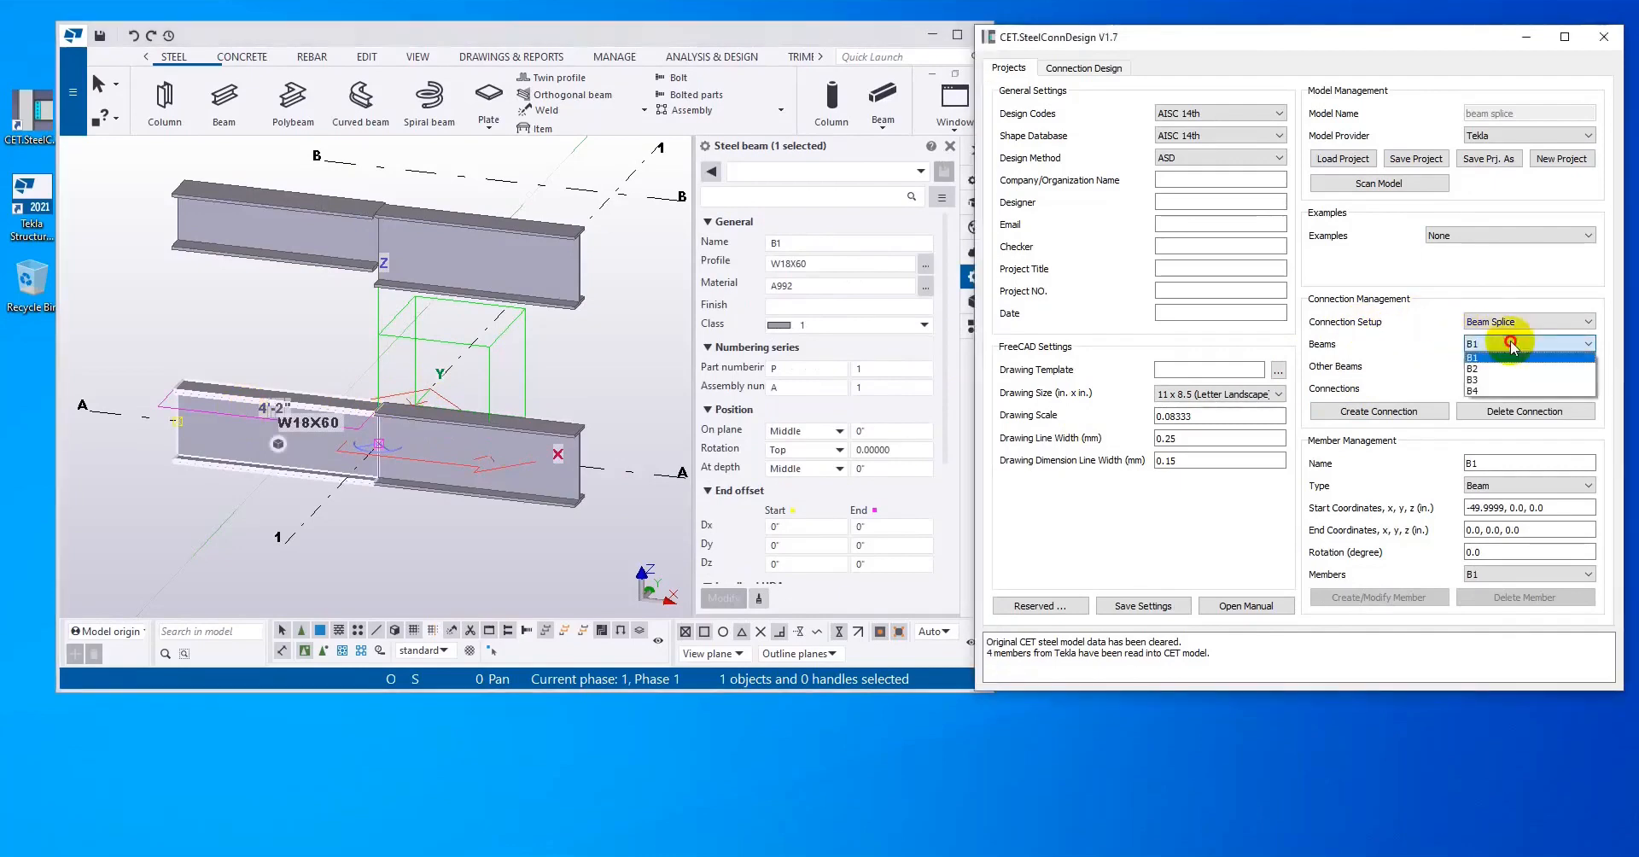
click(1509, 369)
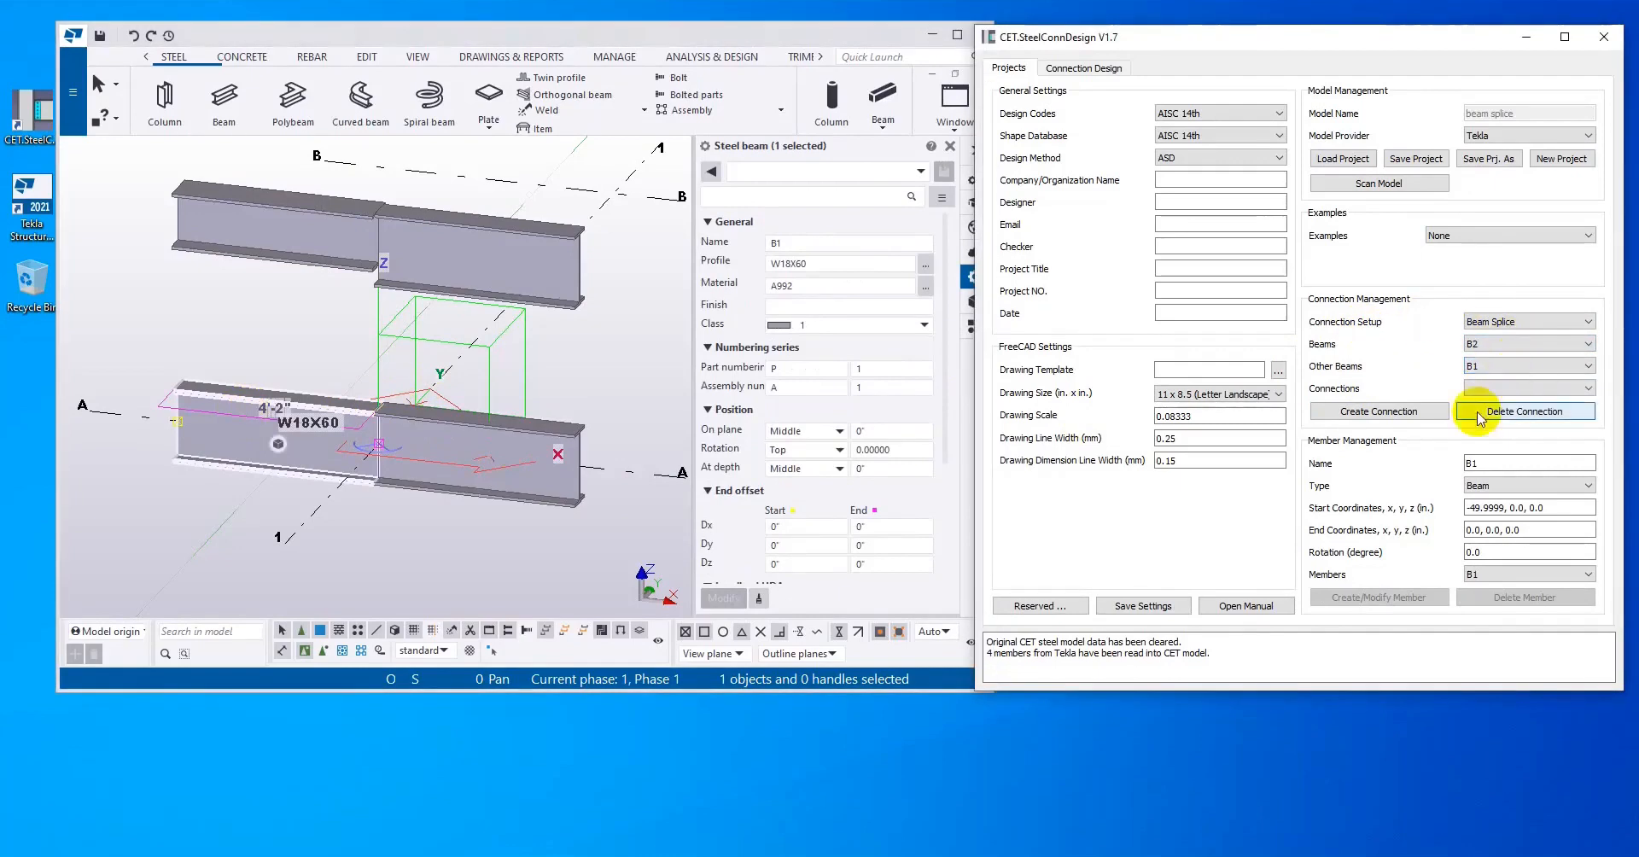
click(1420, 412)
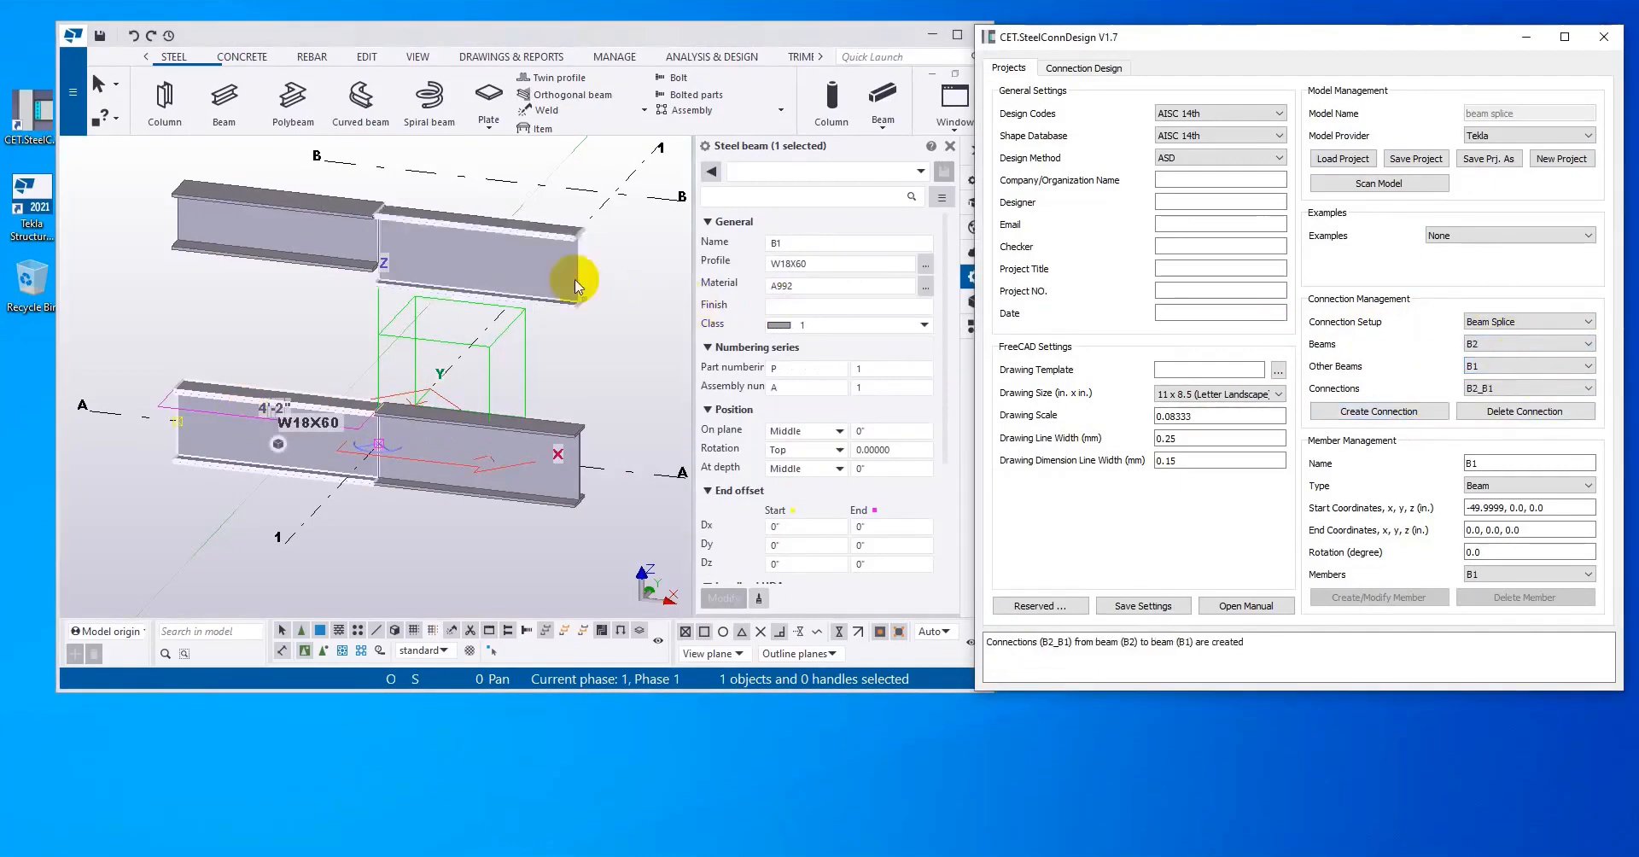
Step: Identify the two beams along grid line B in the Tekla model and create a splice connection from beam B4 to B3
click(510, 264)
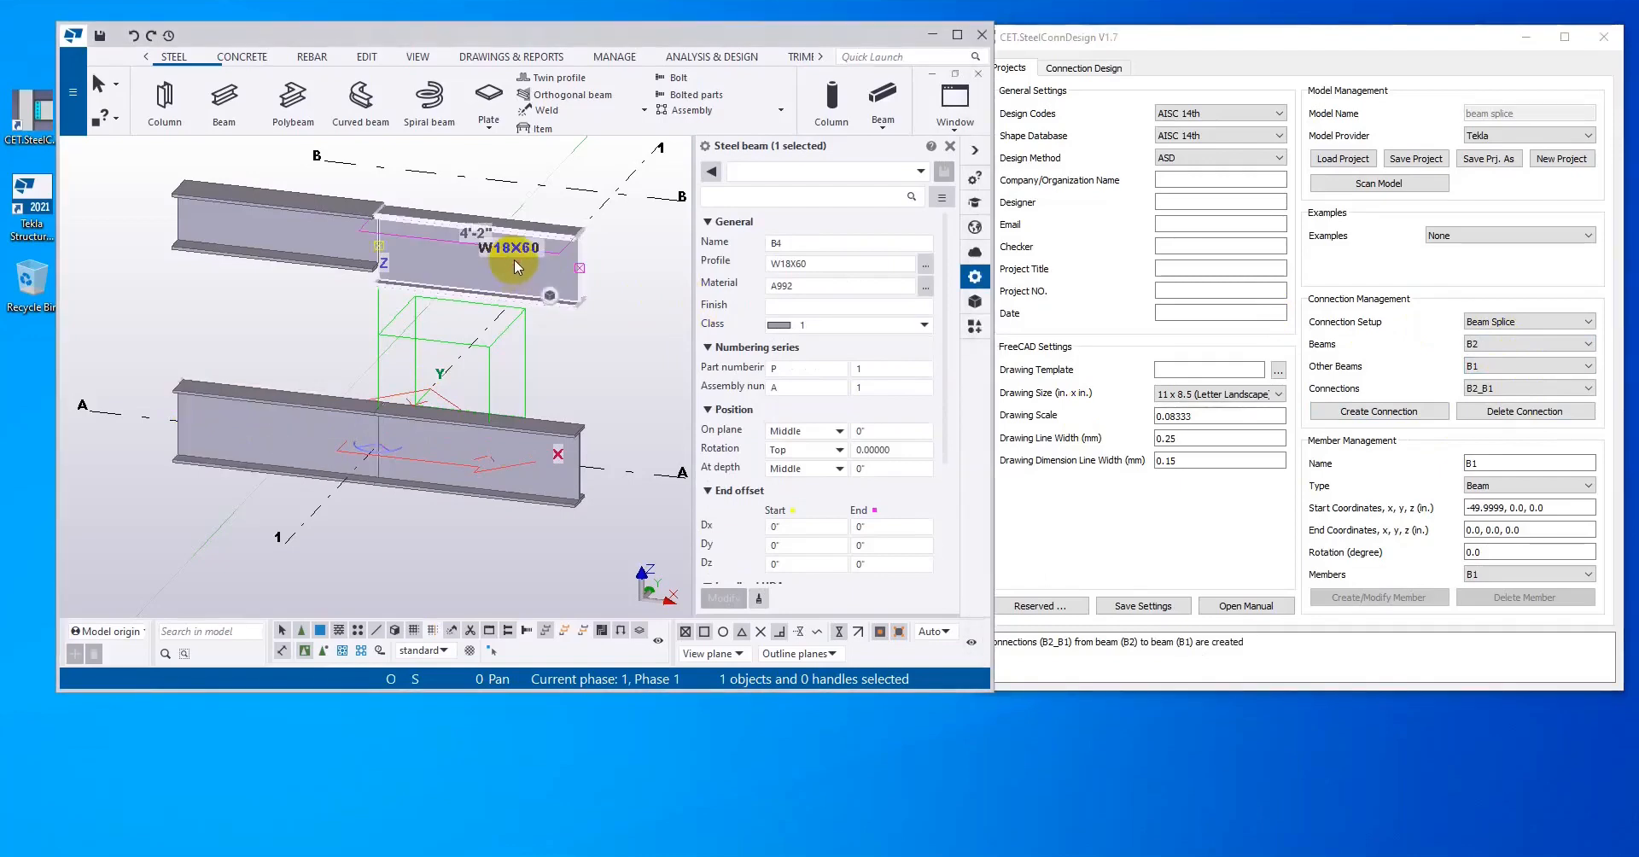
click(294, 225)
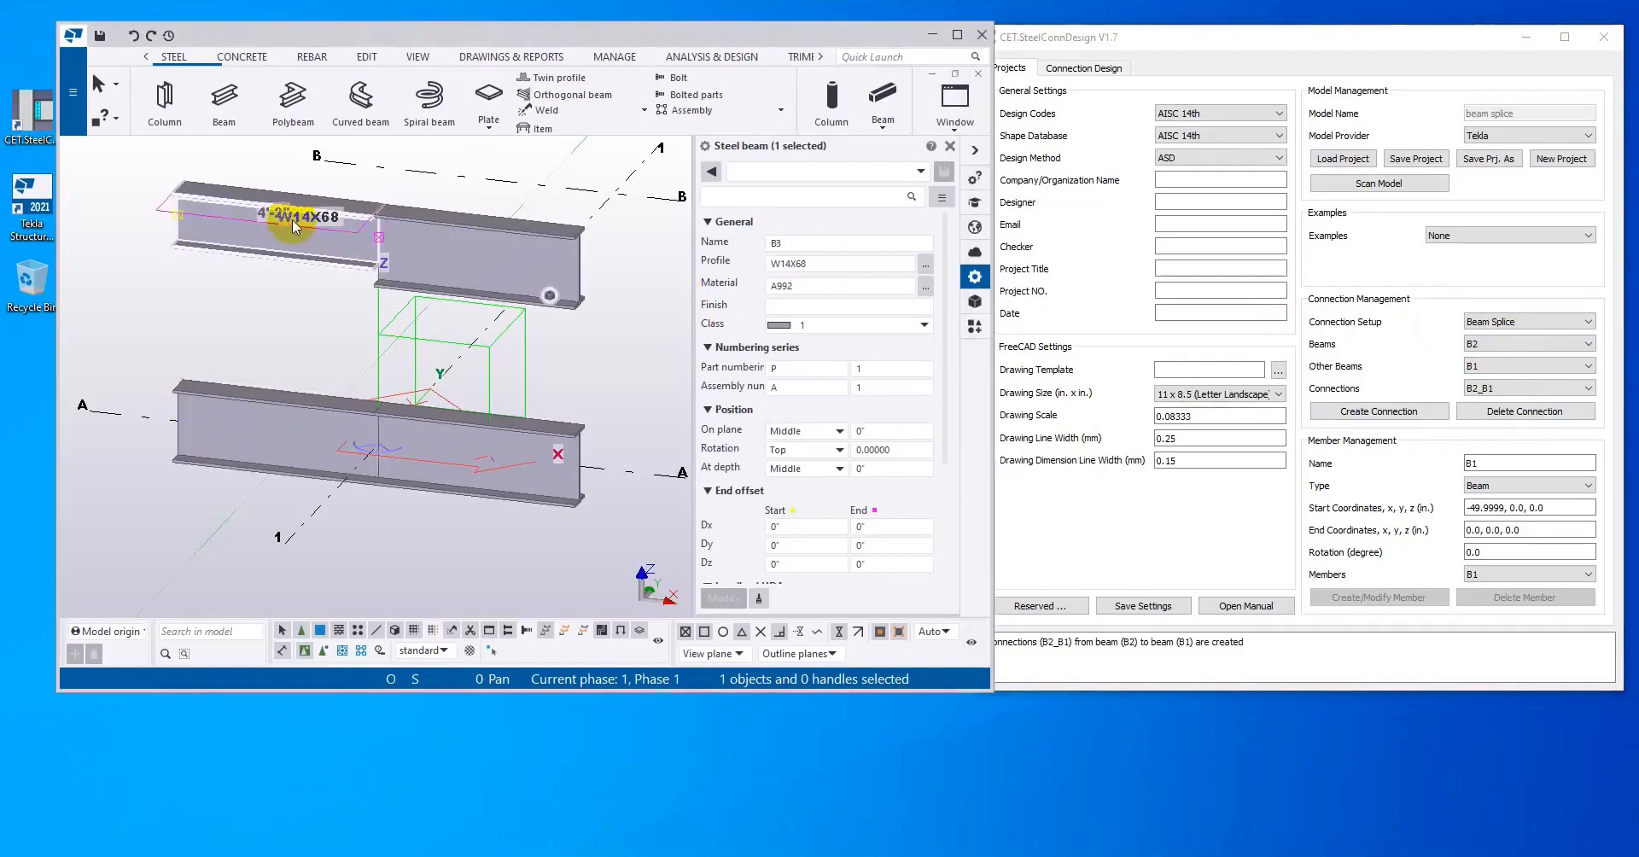
click(1566, 344)
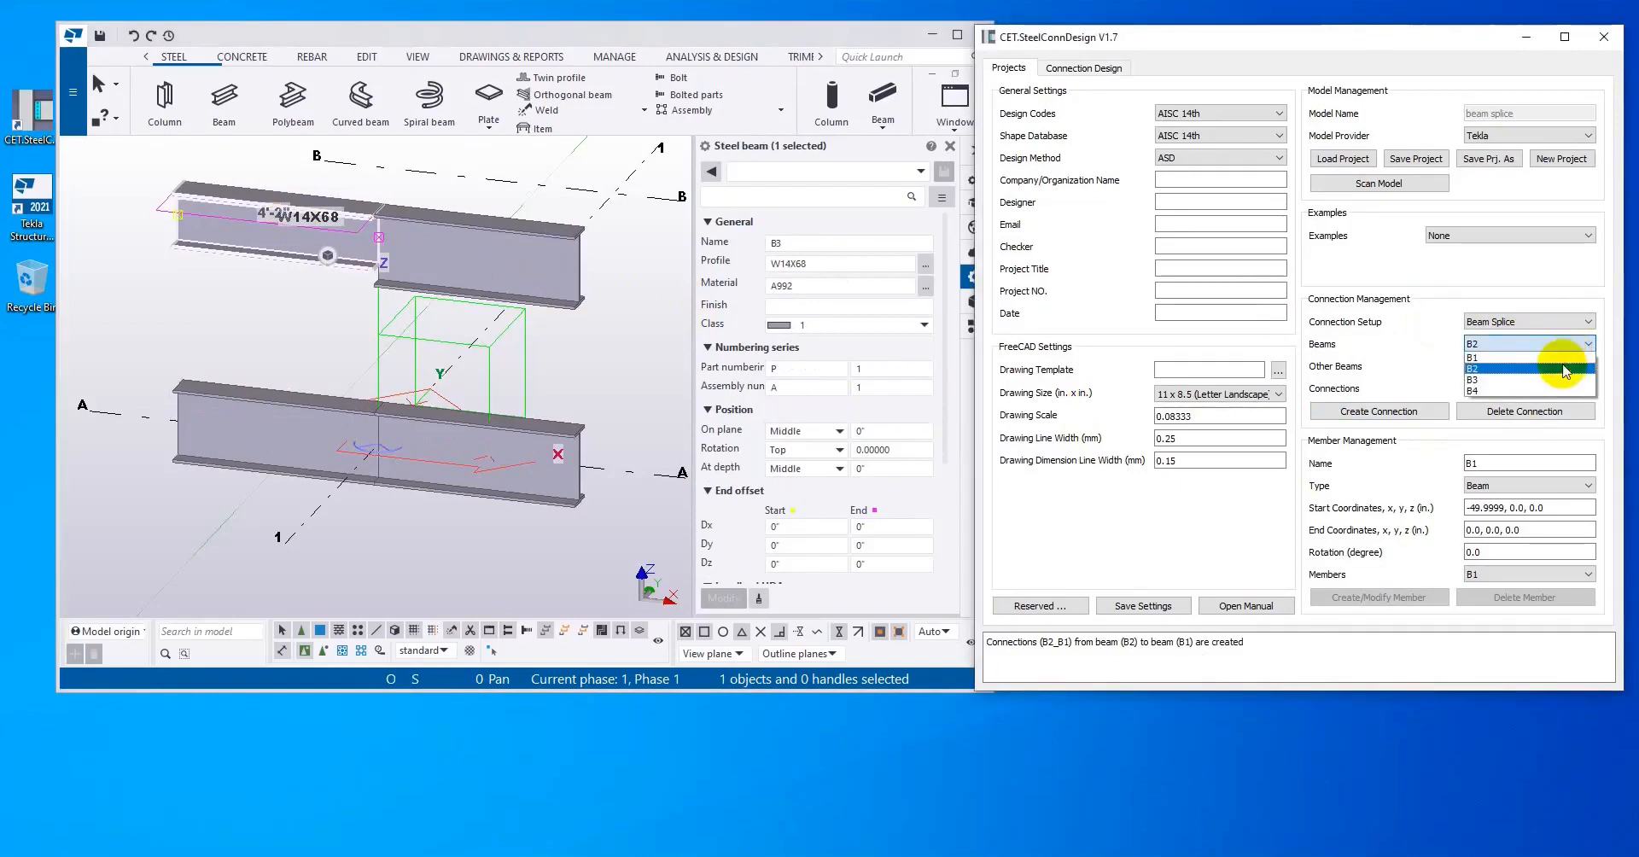
click(1565, 391)
click(1566, 366)
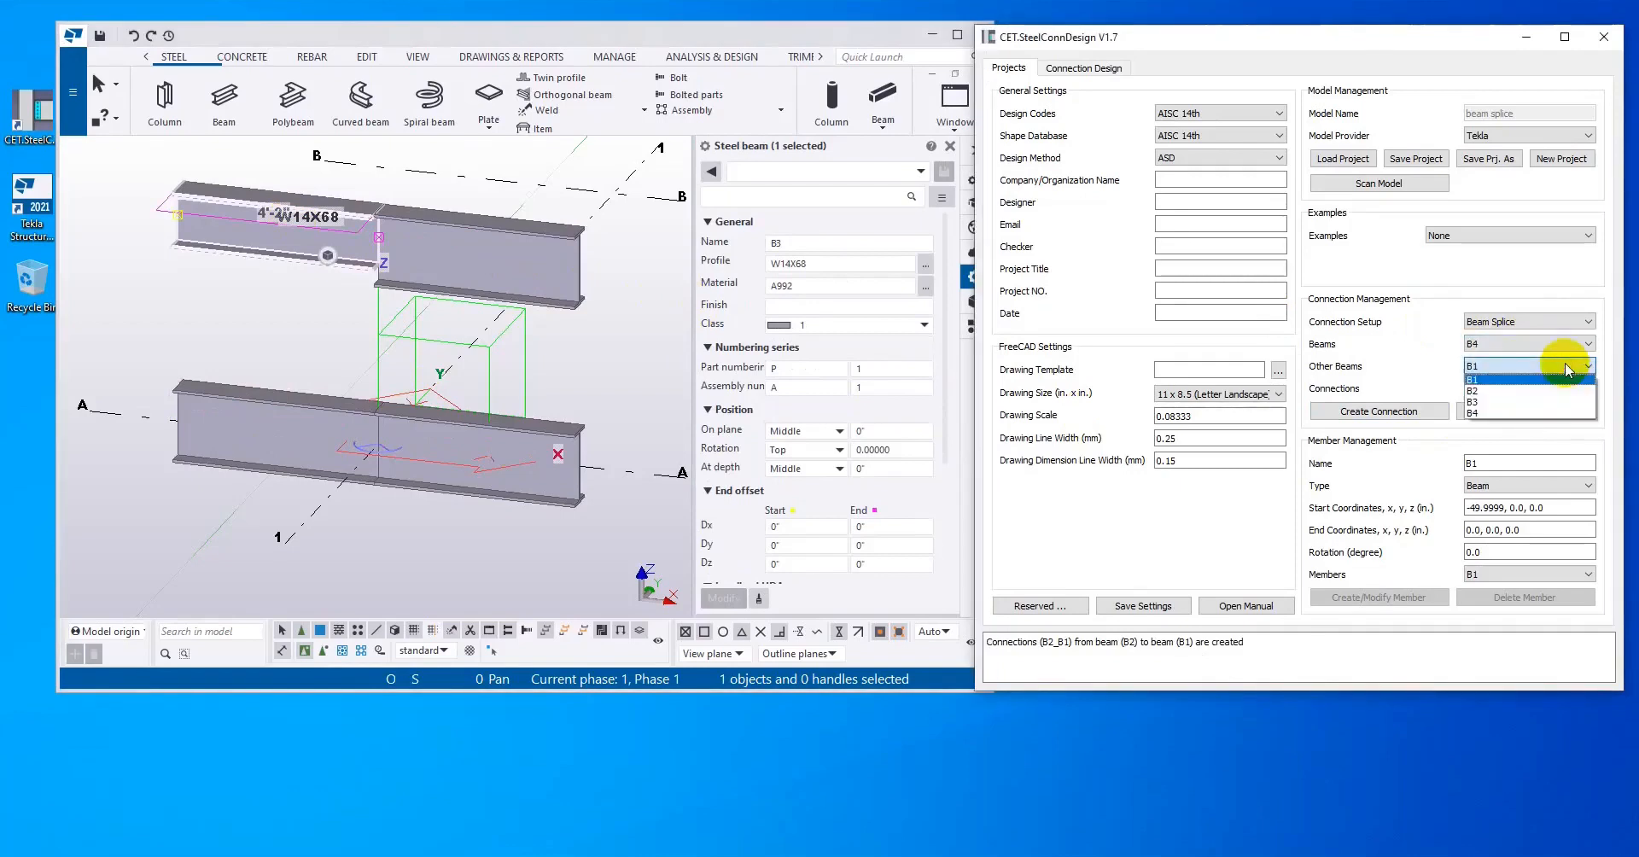
click(1553, 401)
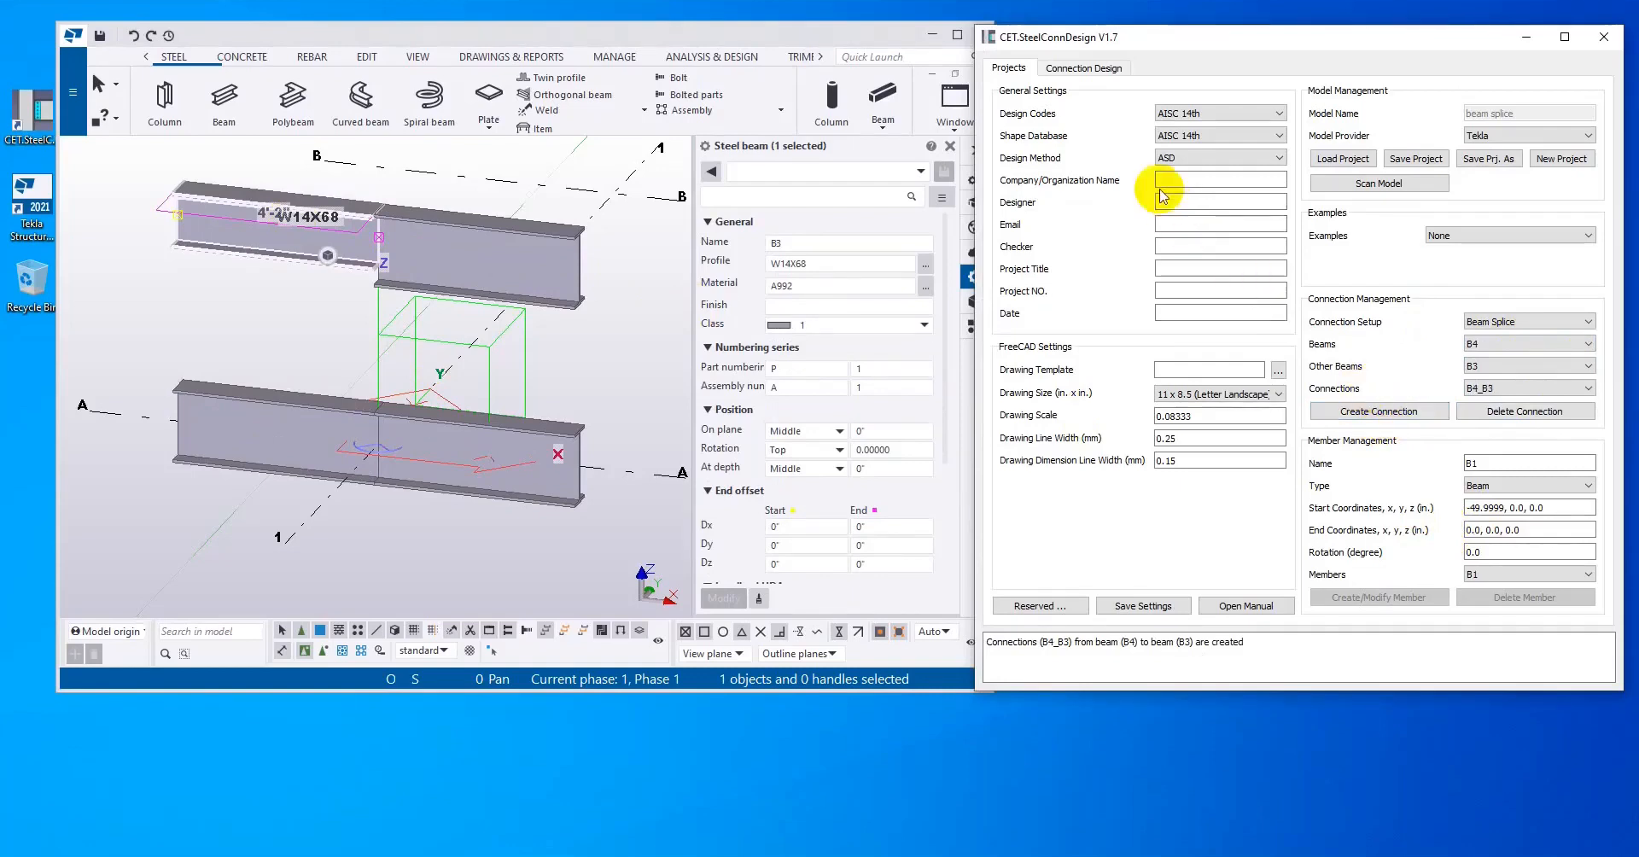
Step: Run the connection design for beam splice B2_B1, keeping its default forces and section size
click(1083, 68)
click(1167, 113)
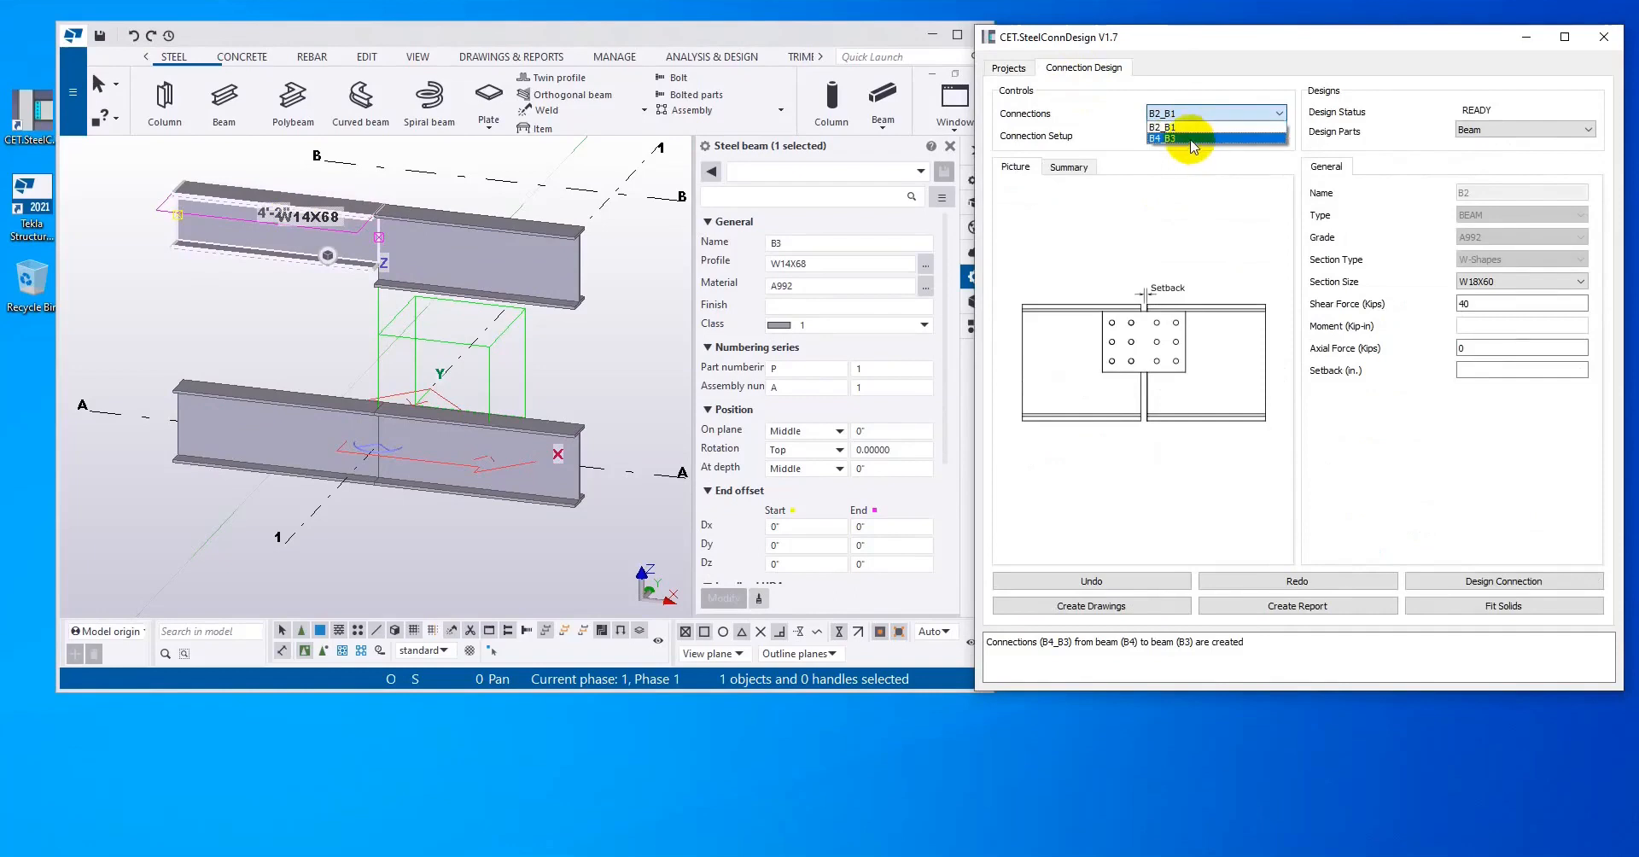
click(1256, 88)
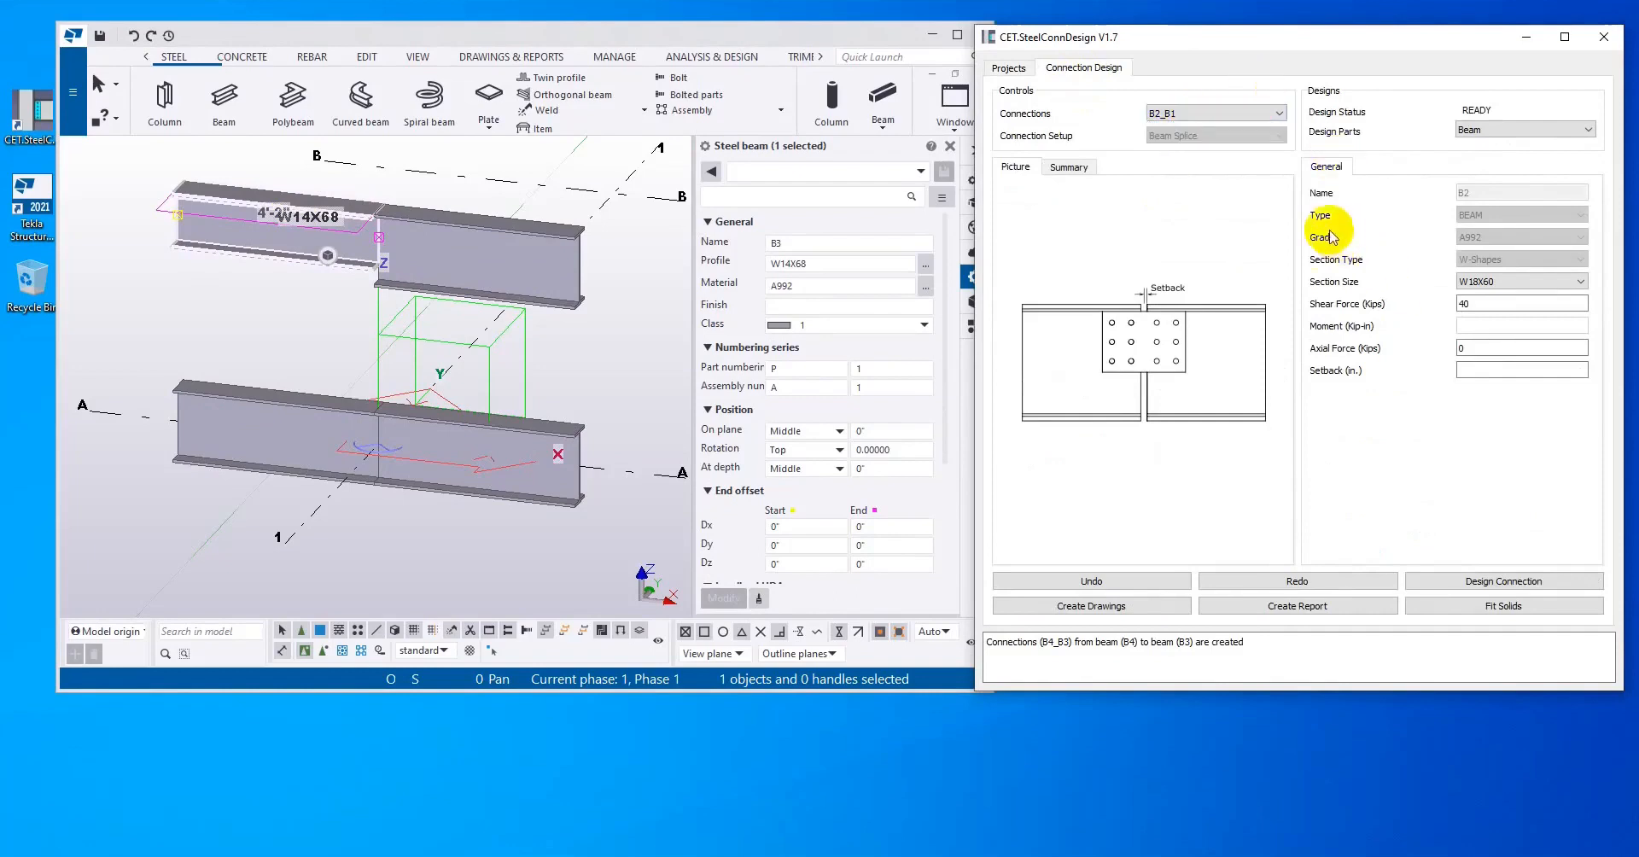
click(1485, 580)
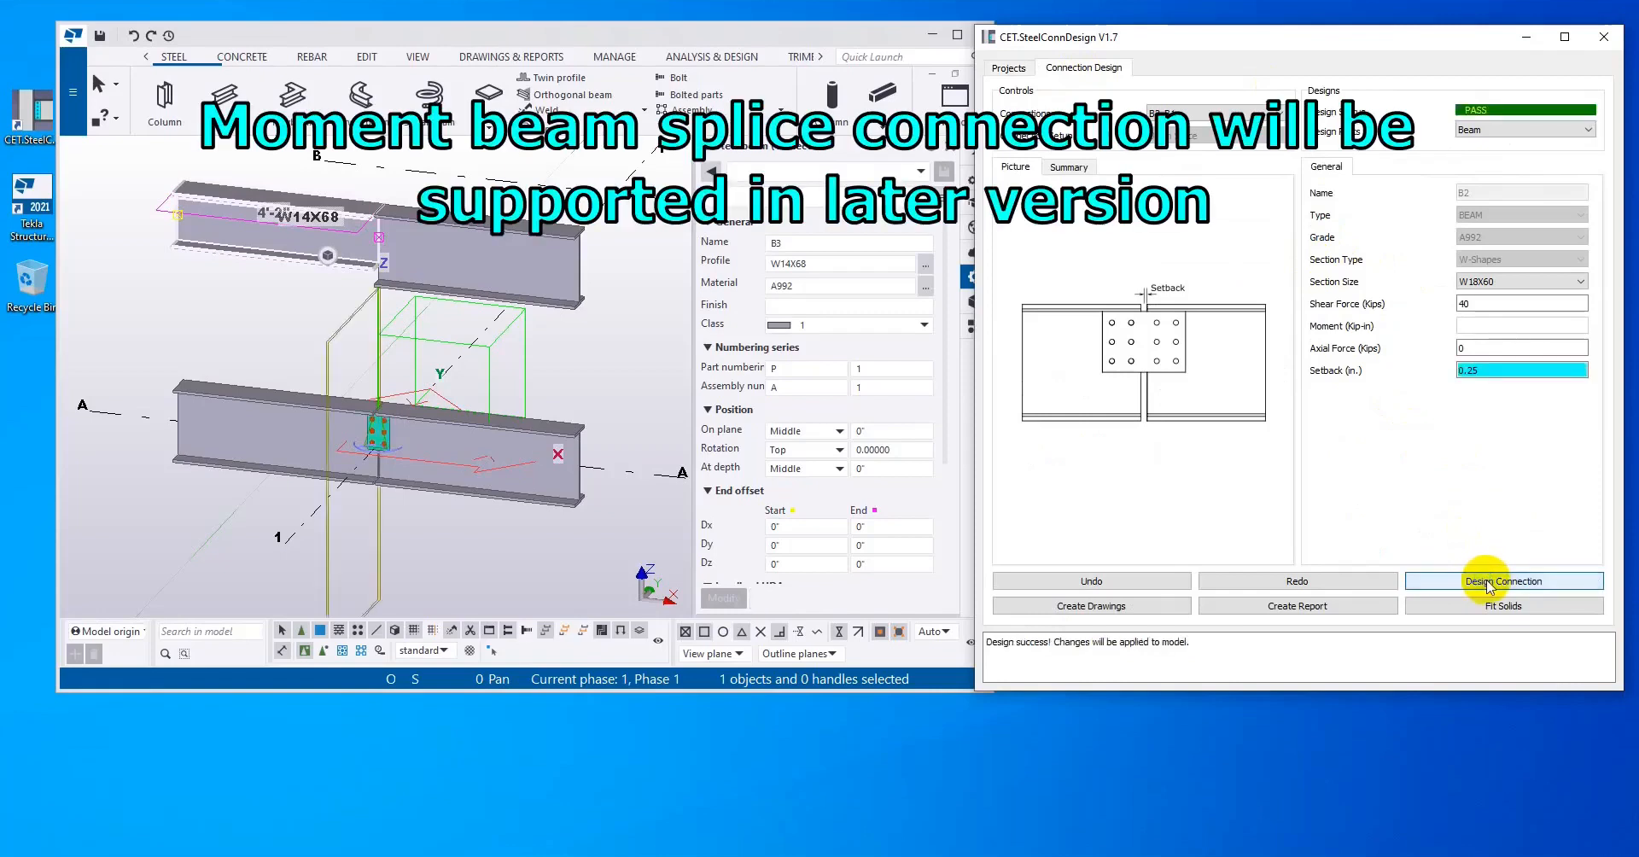
Step: Inspect the splice plate in the Tekla model and display the Web Splice Connection parameters of B2_B1
scroll(356, 484, up, 5)
middle_drag(405, 425, 356, 447)
scroll(355, 446, up, 2)
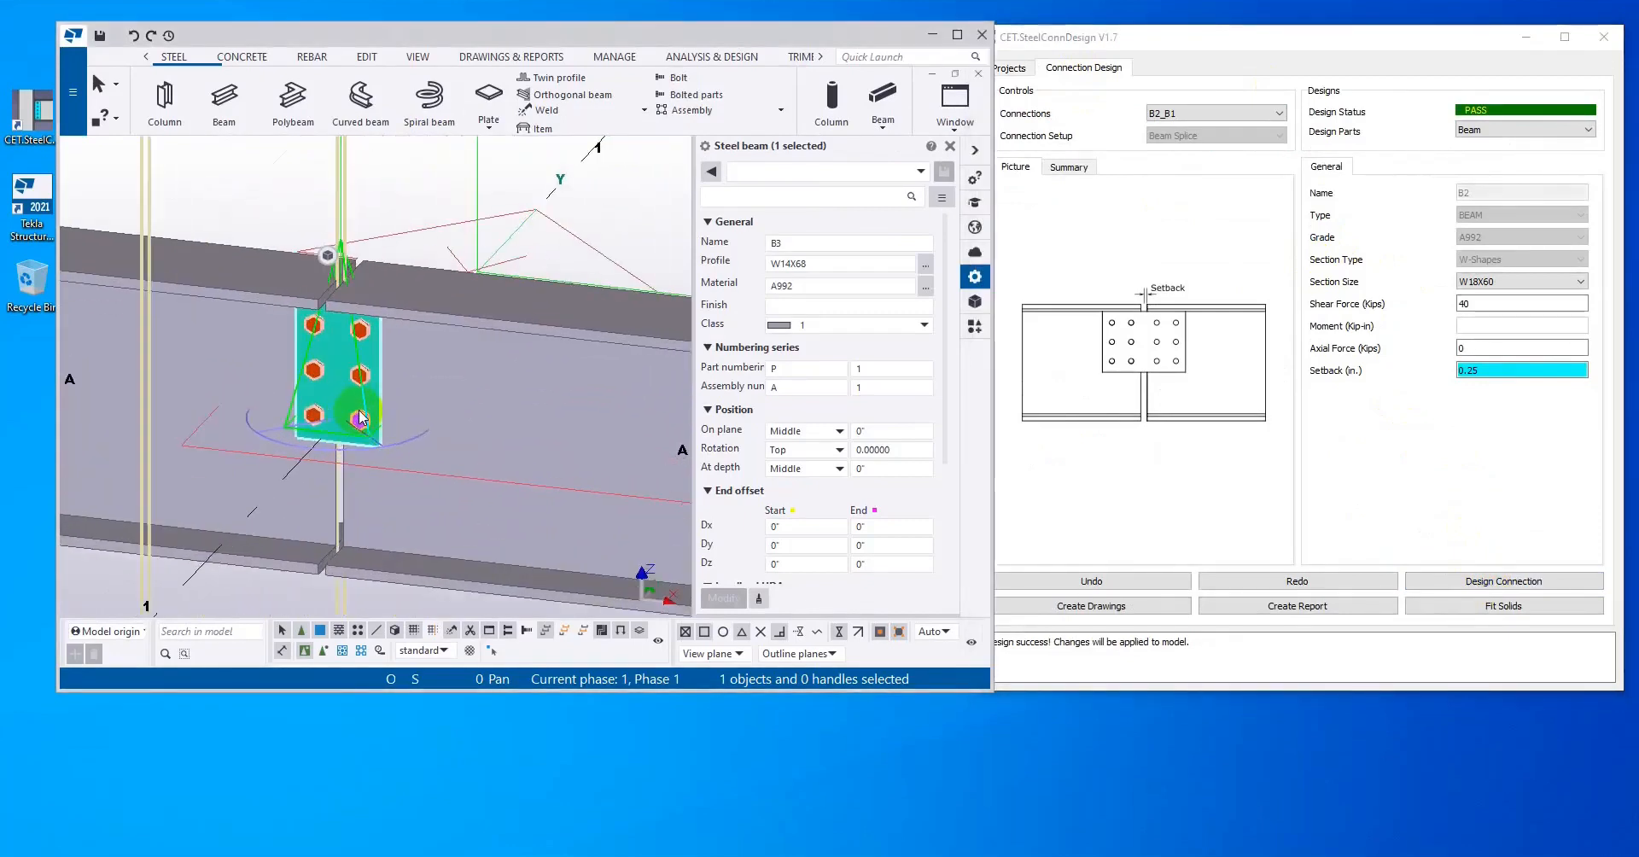
click(1506, 128)
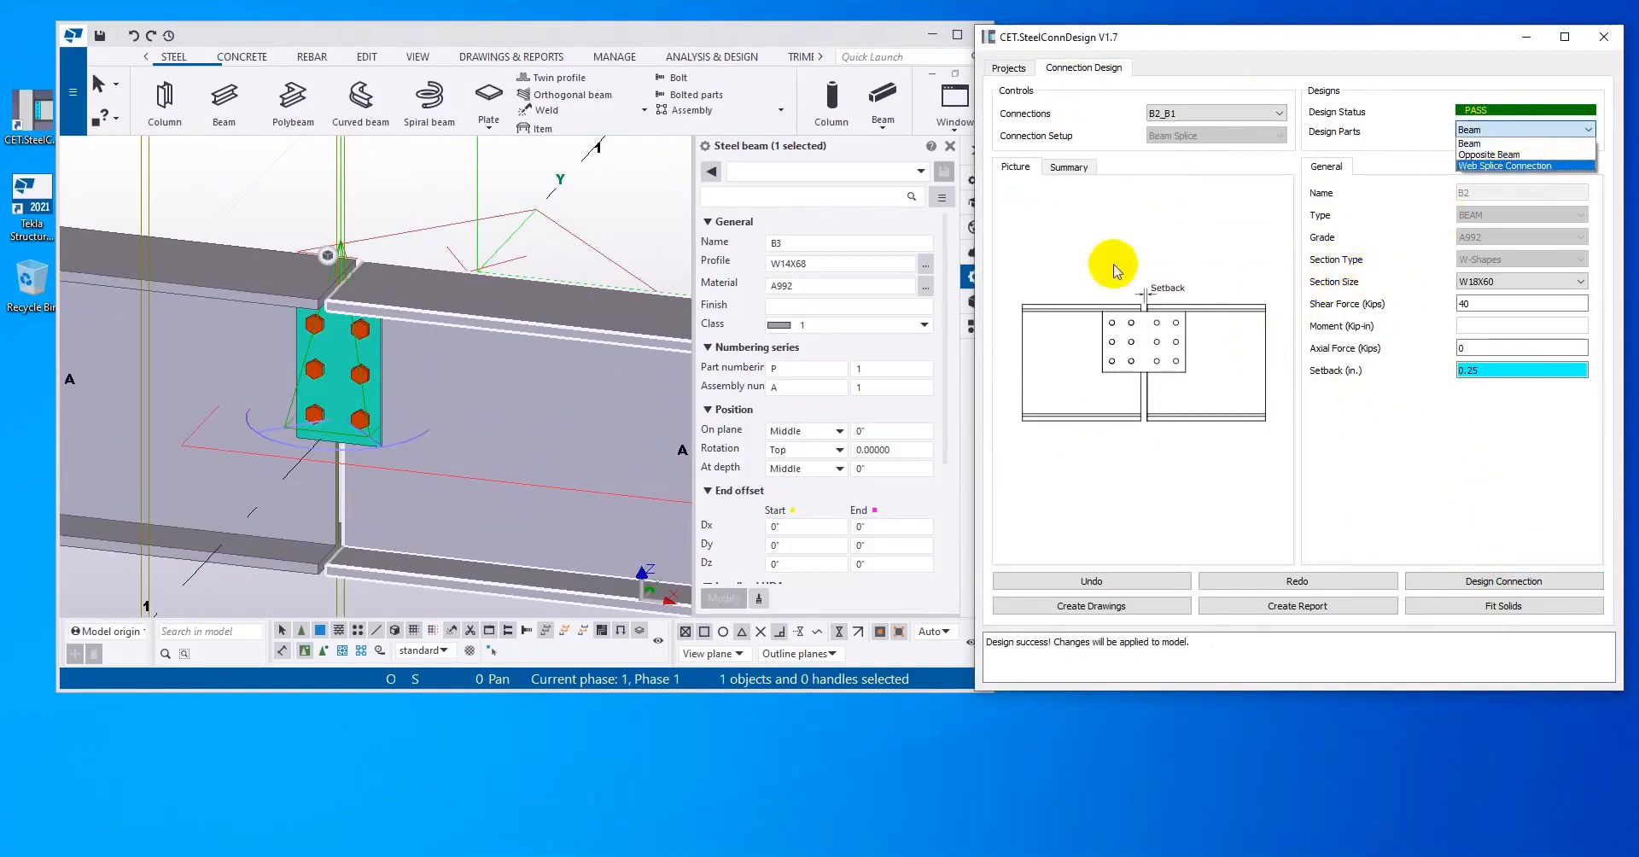
click(1537, 165)
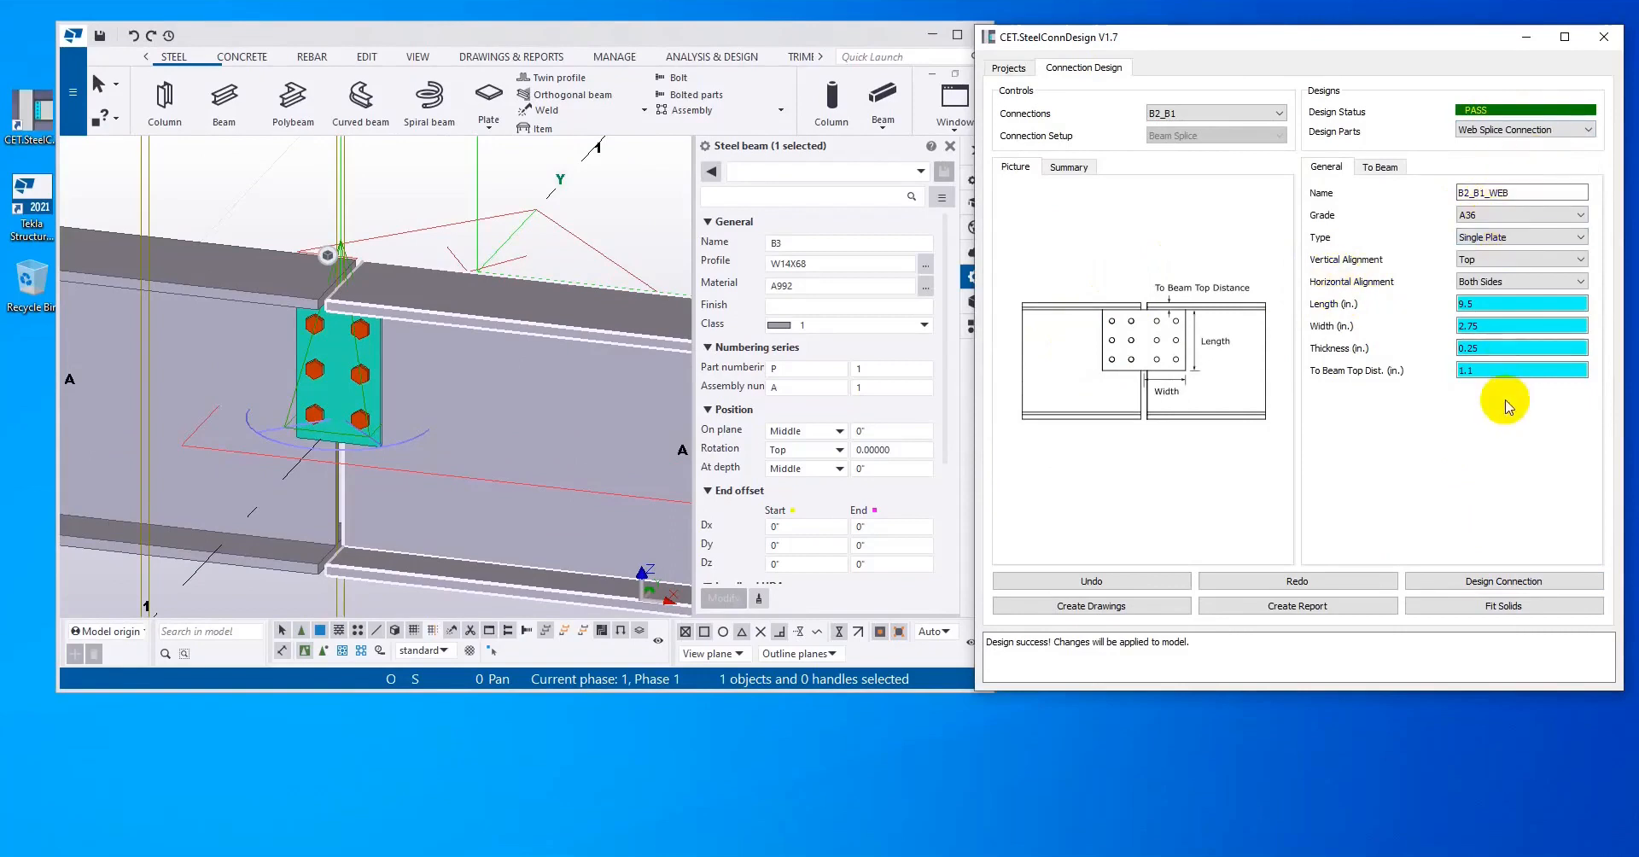
Step: Try designing the web splice plate with Middle vertical alignment, undo that change and design the connection again
click(1523, 261)
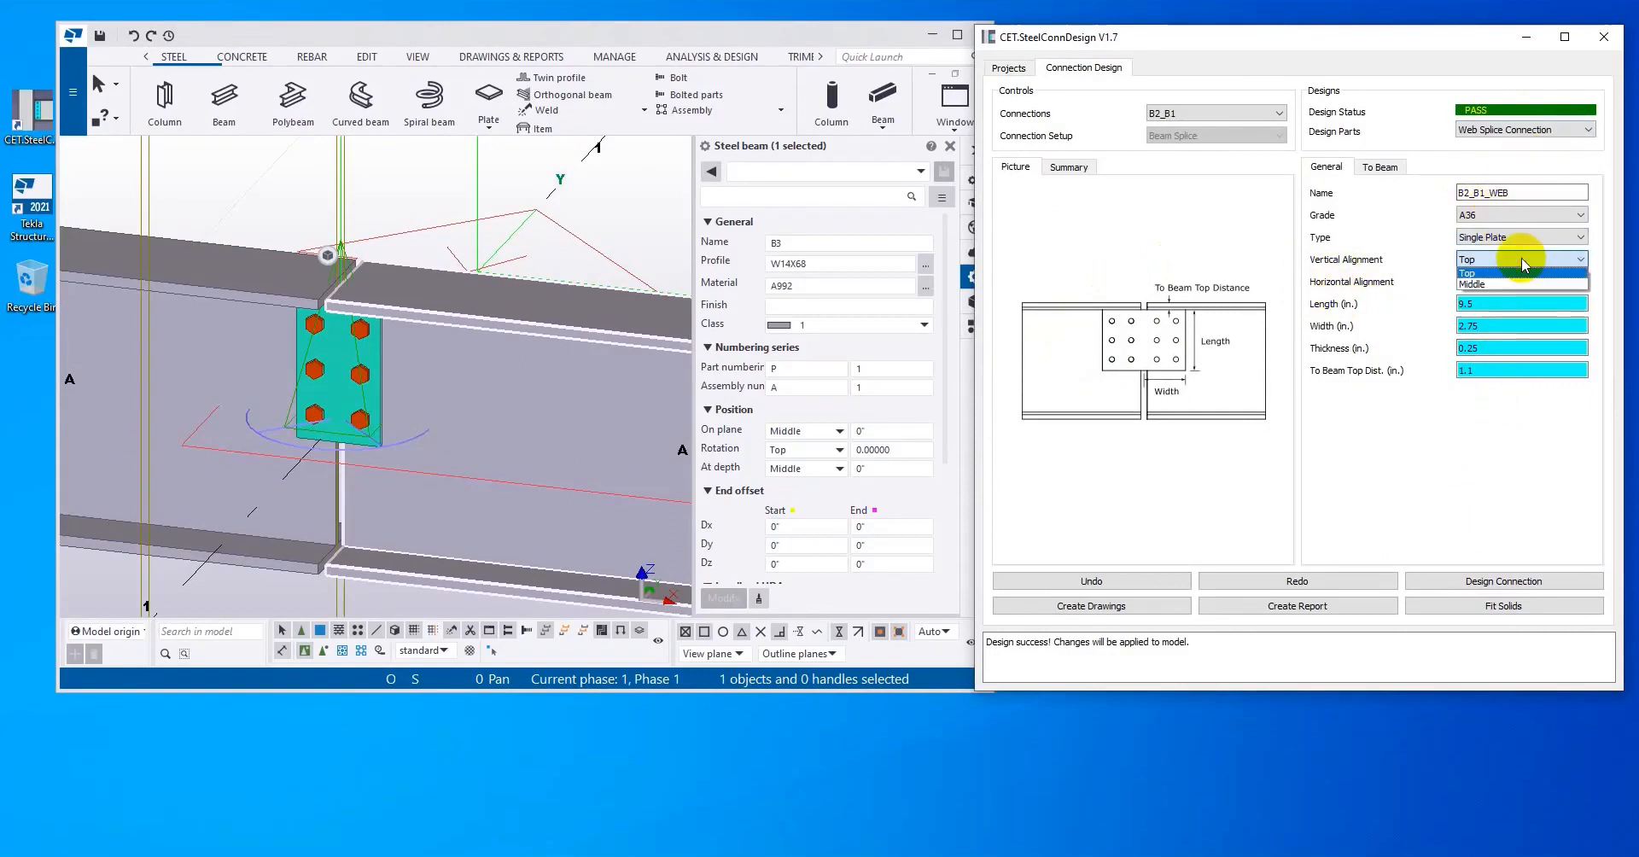
click(1517, 285)
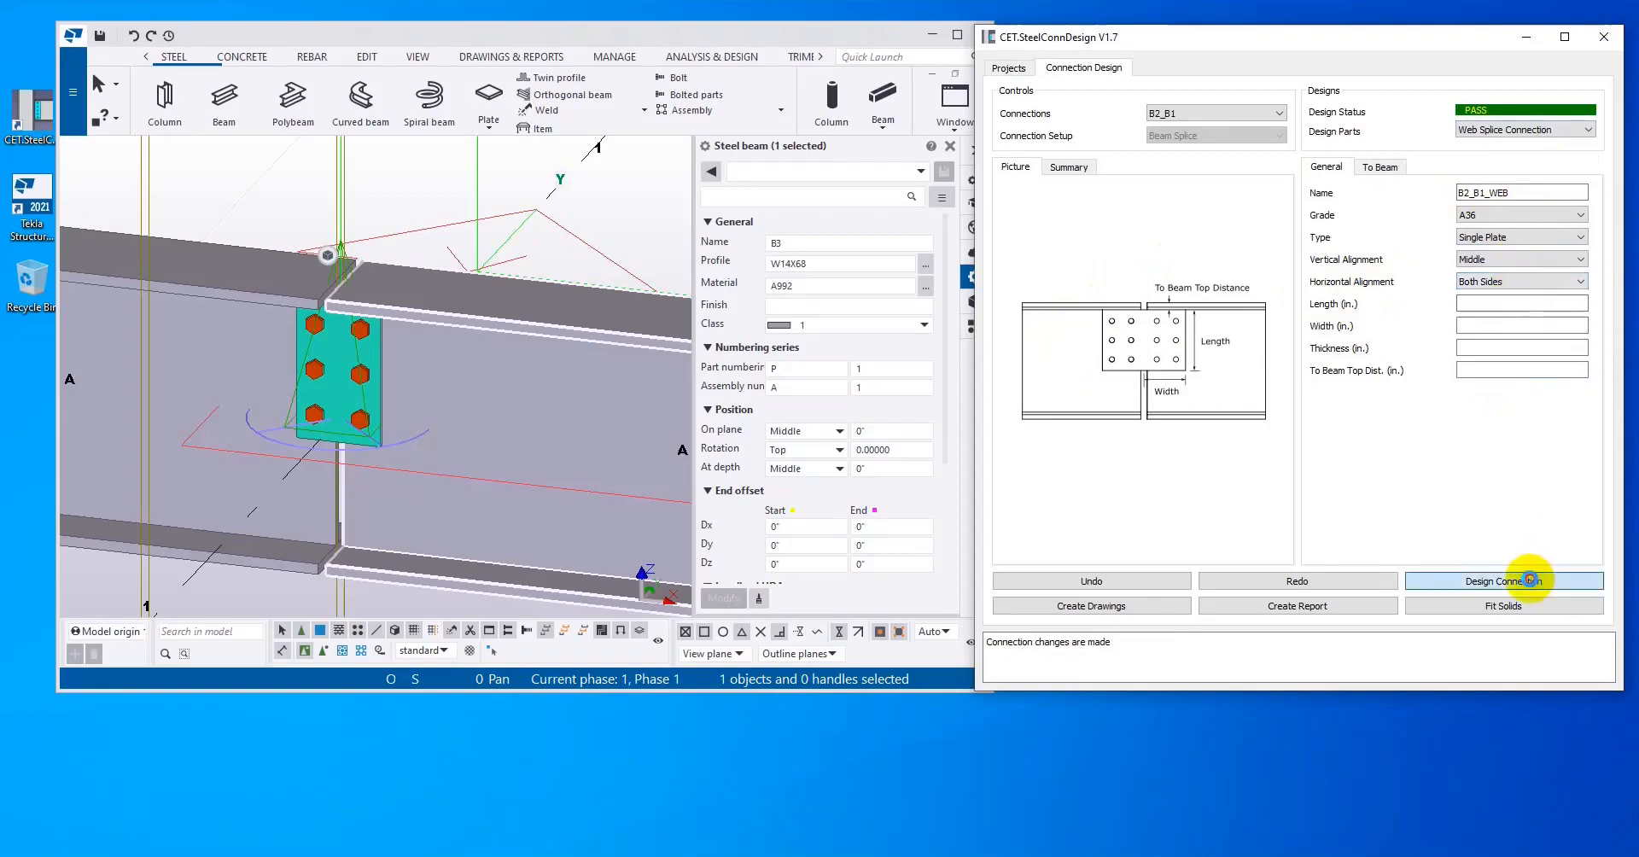
click(1534, 585)
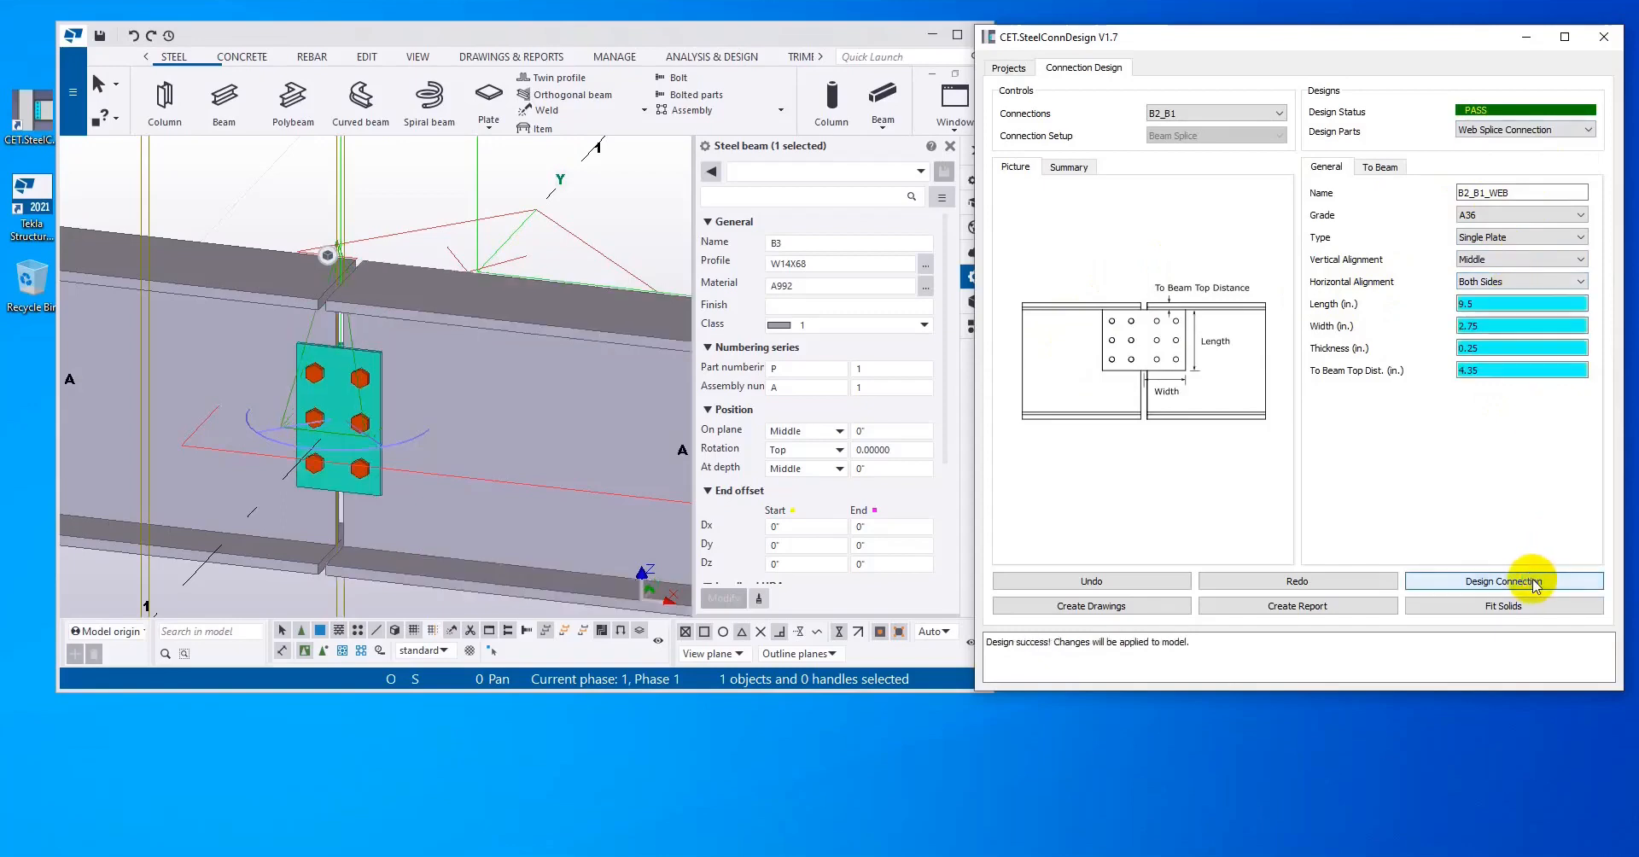
click(1093, 579)
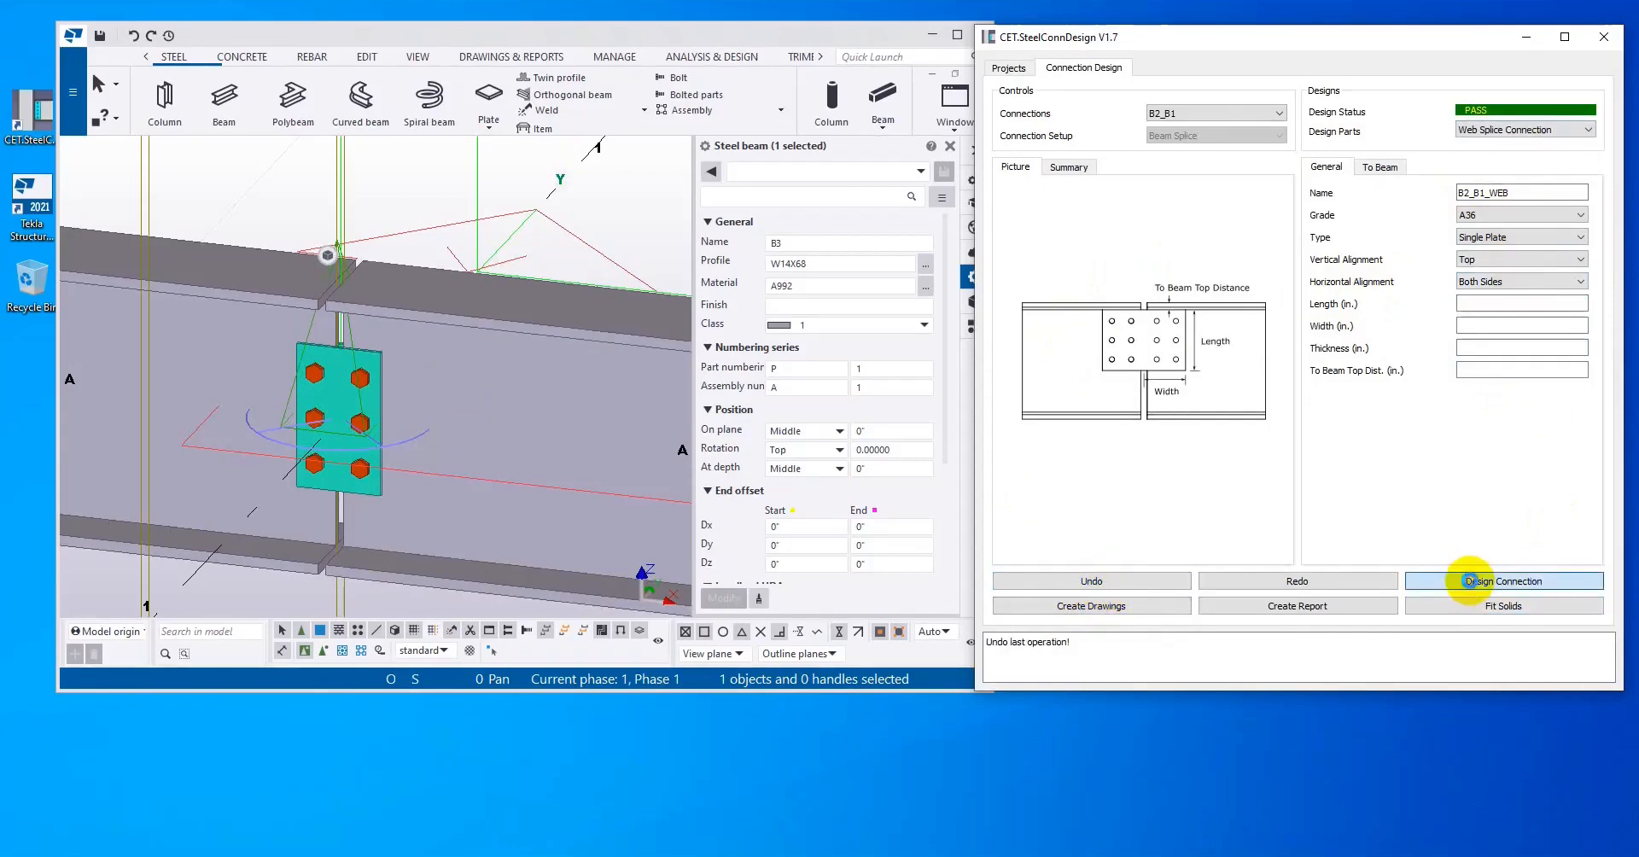
click(1475, 584)
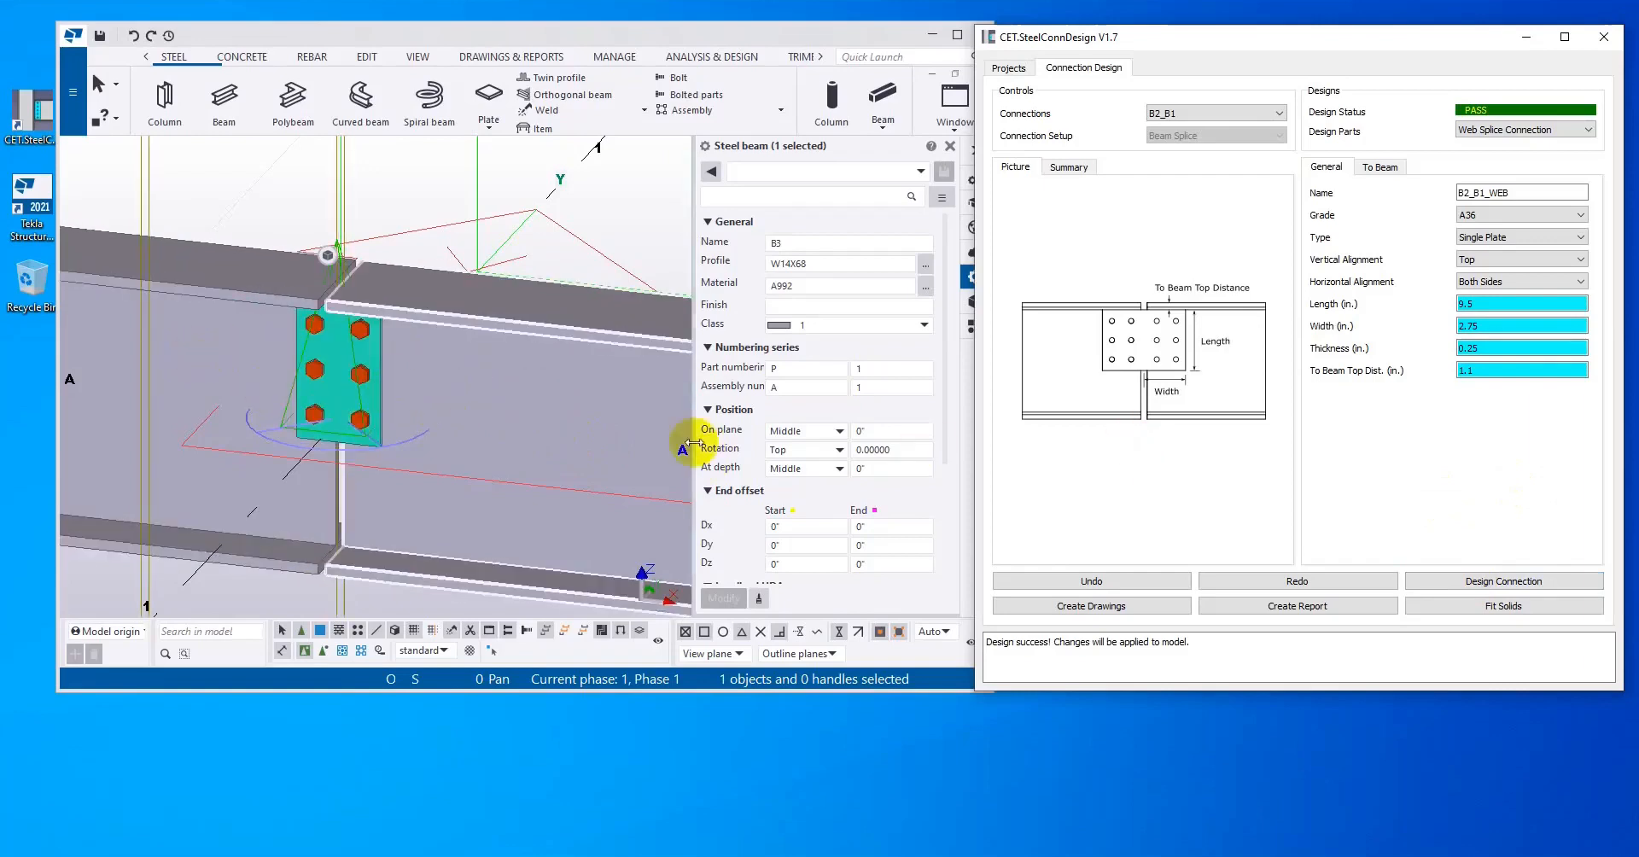
Step: Set the web splice plate's thickness to 0.5 in., redesign the connection and check the plate in the Tekla model
drag(1494, 350, 1350, 334)
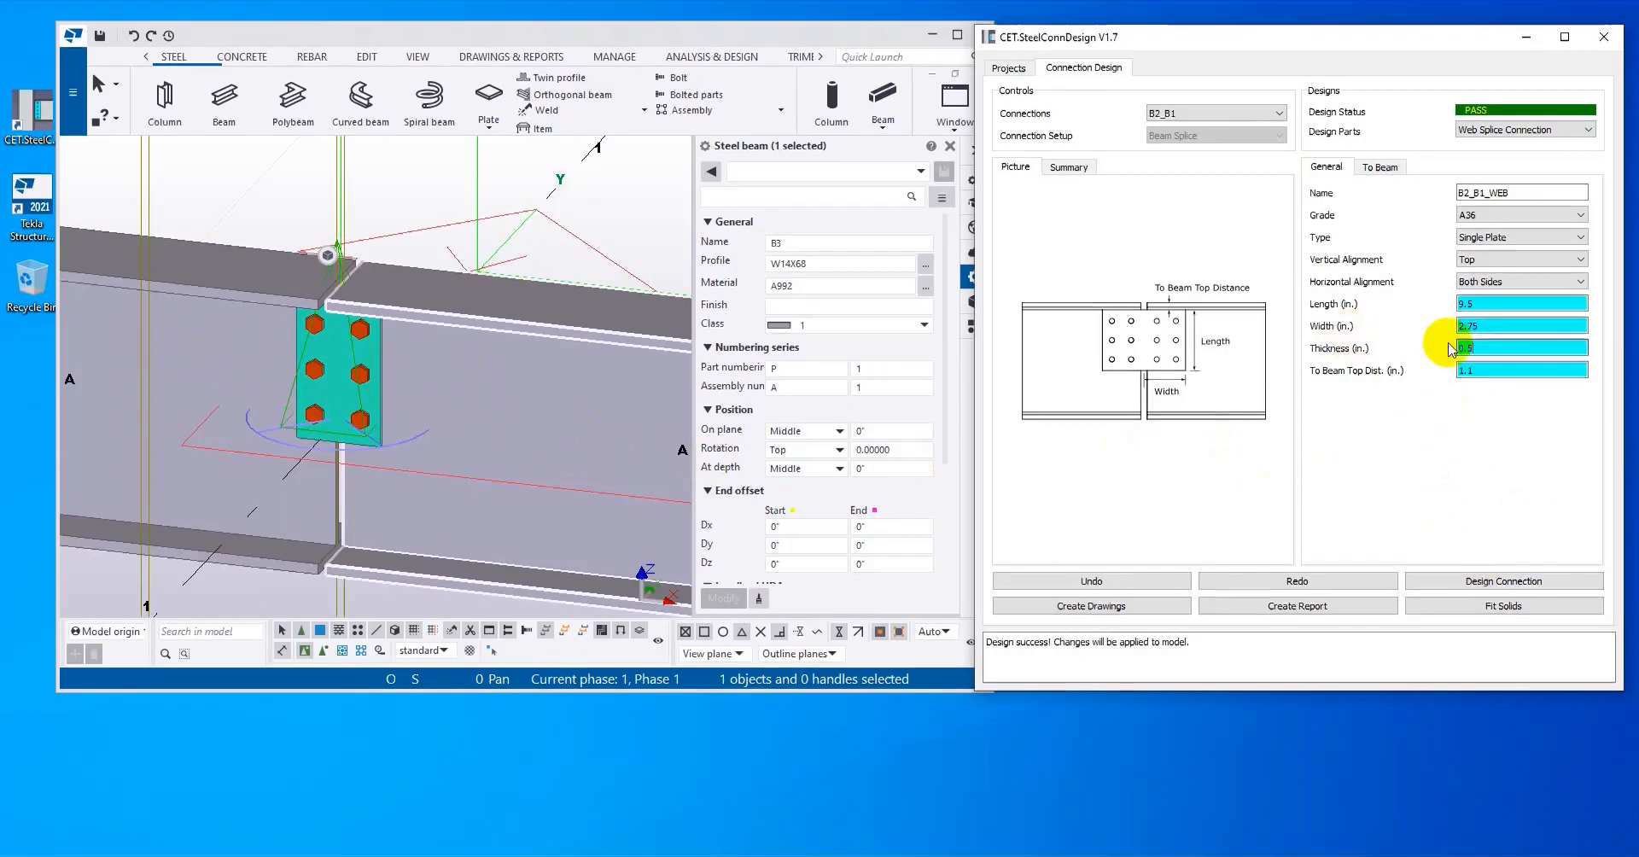
click(1507, 584)
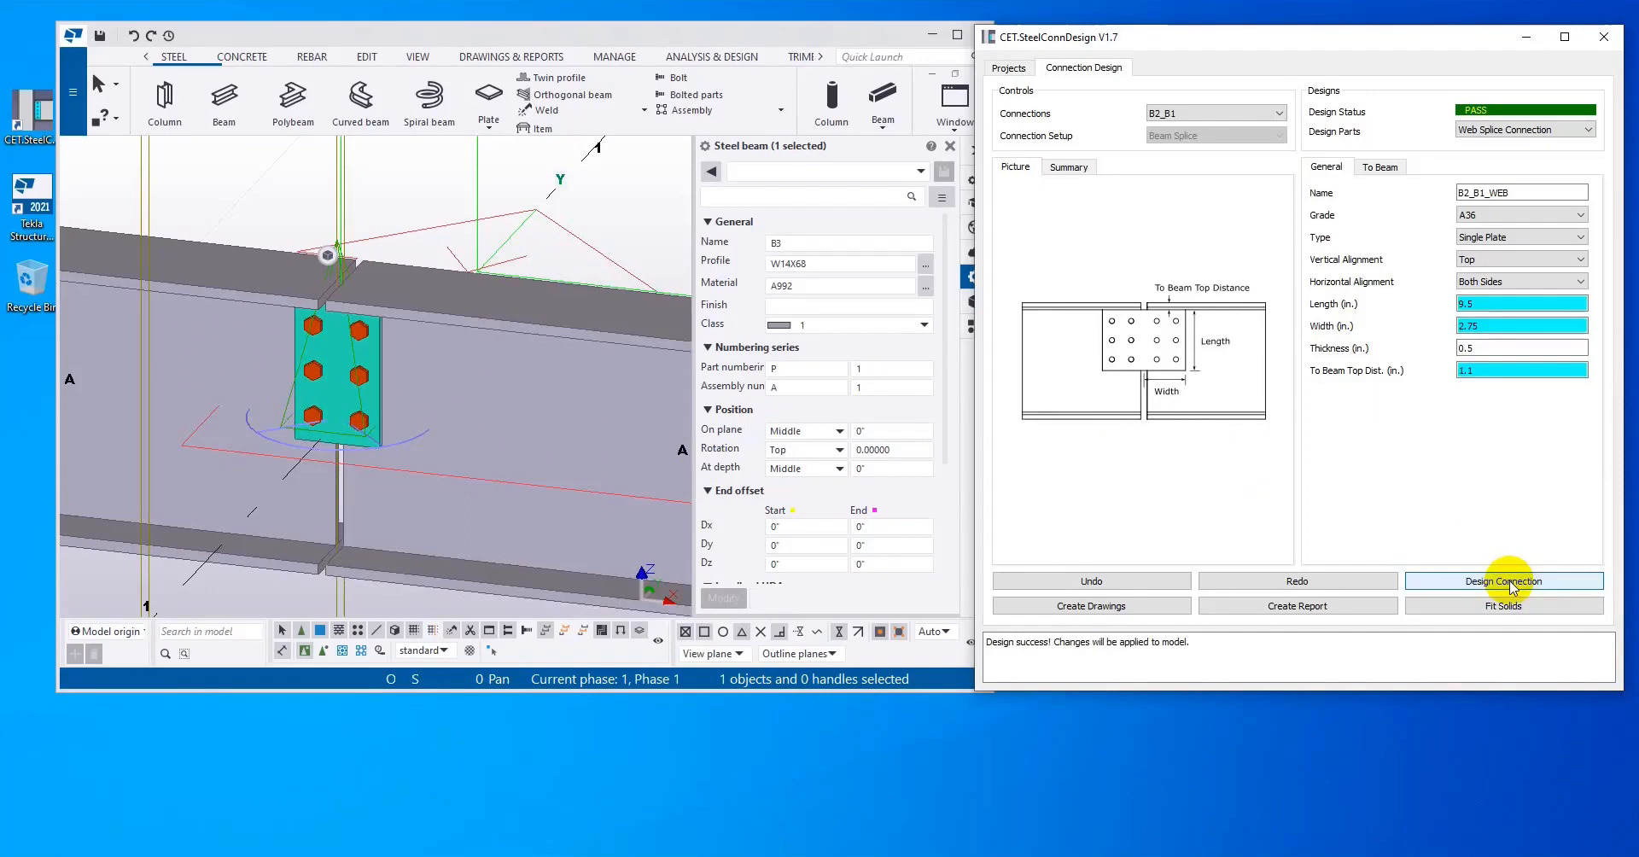
scroll(498, 432, up, 3)
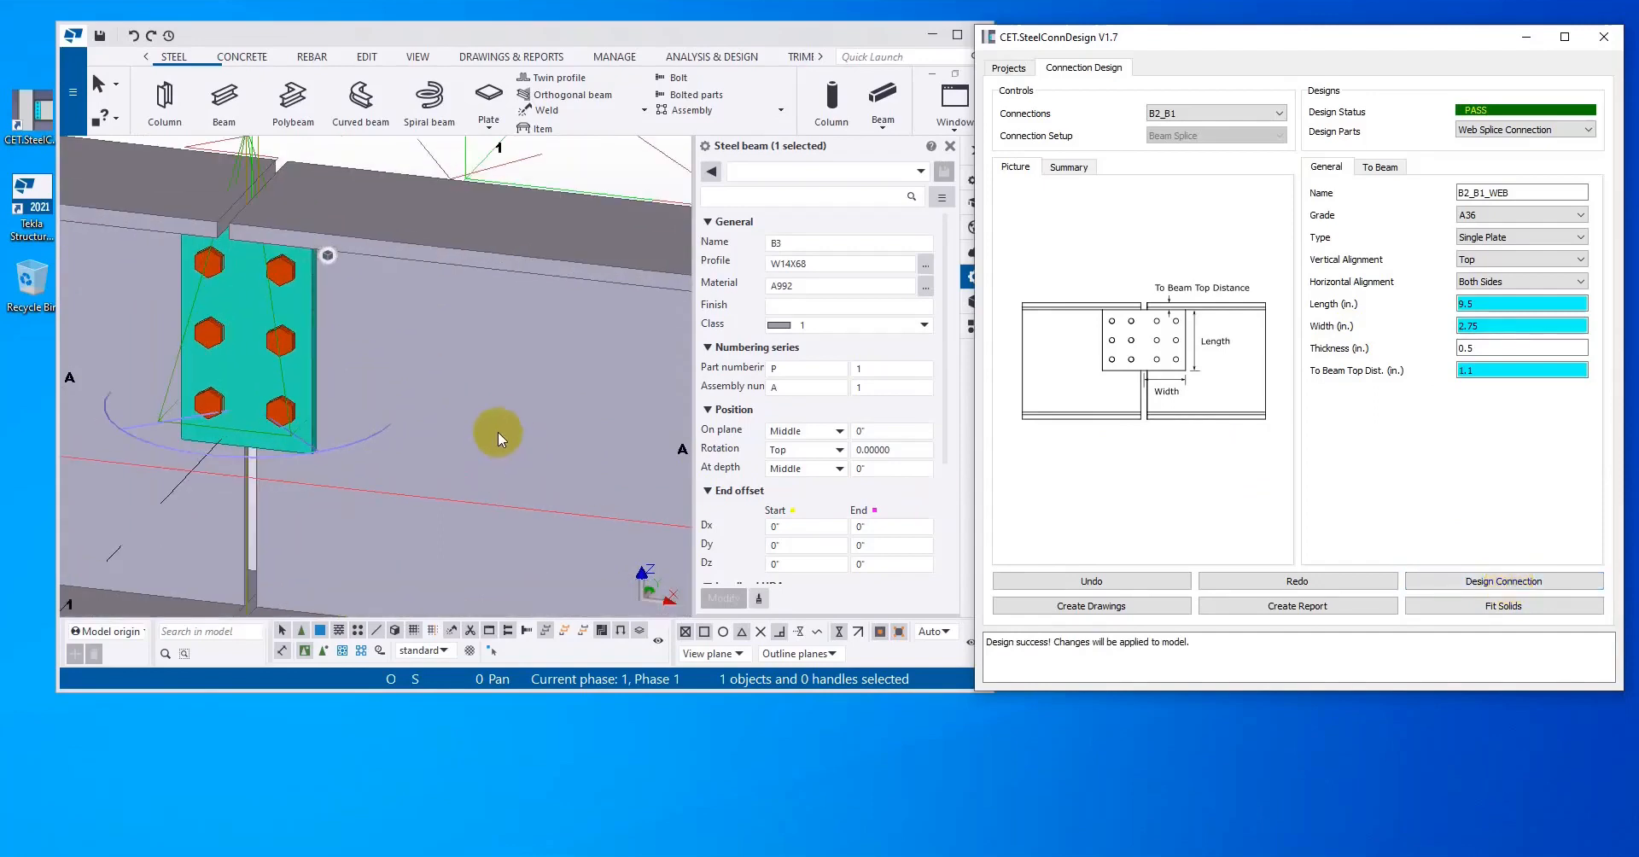
Step: Set the web splice's bolt columns to 2 in the To Beam parameters and redesign connection B2_B1
click(1393, 168)
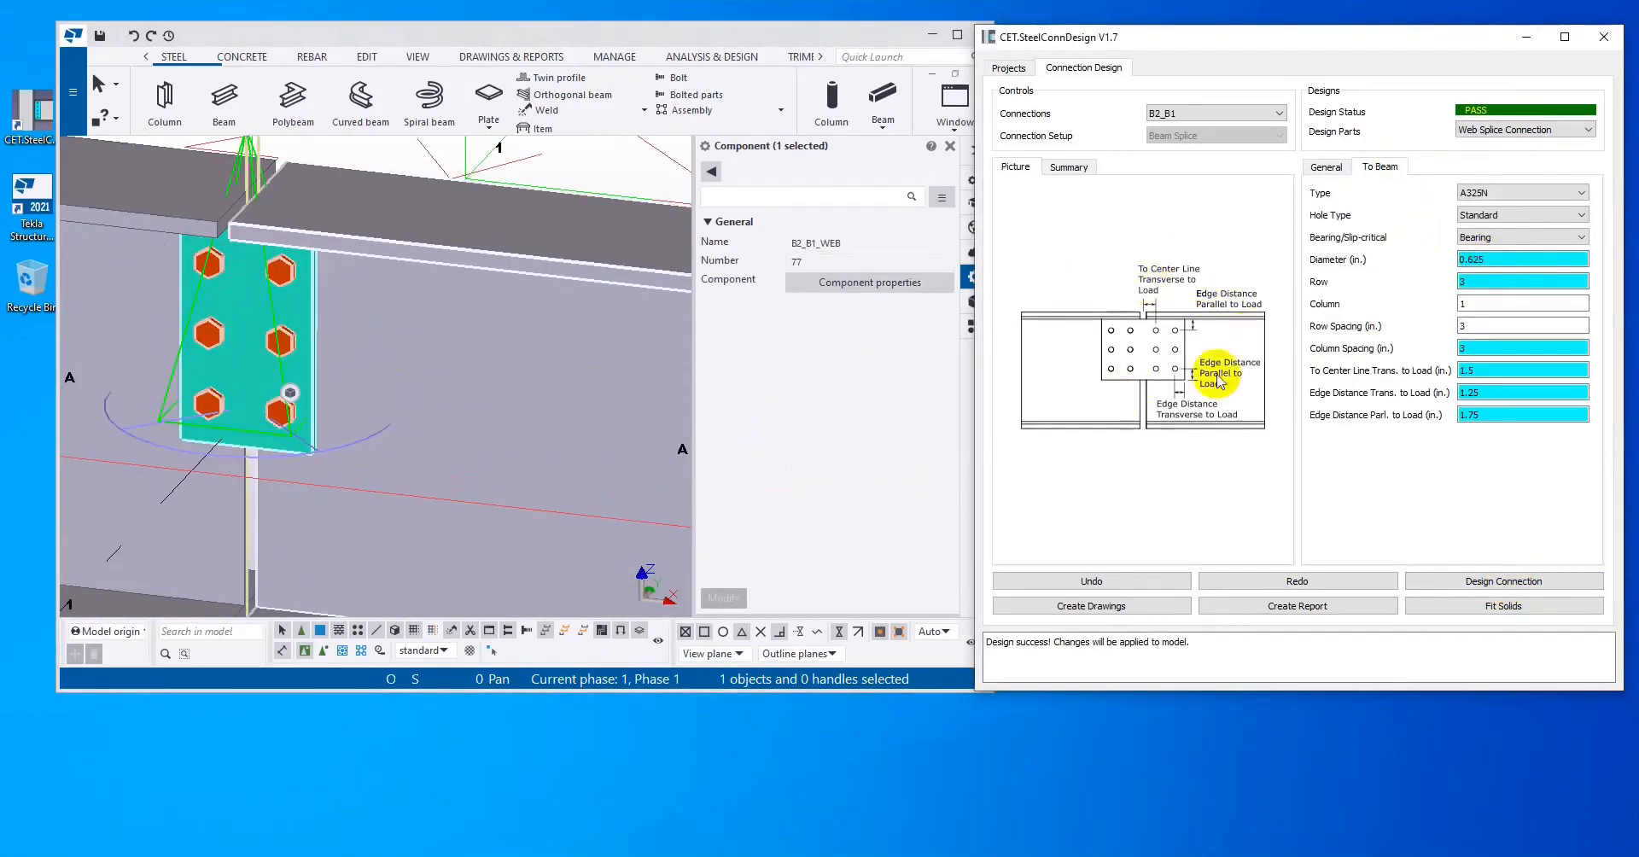
drag(1491, 303, 1408, 299)
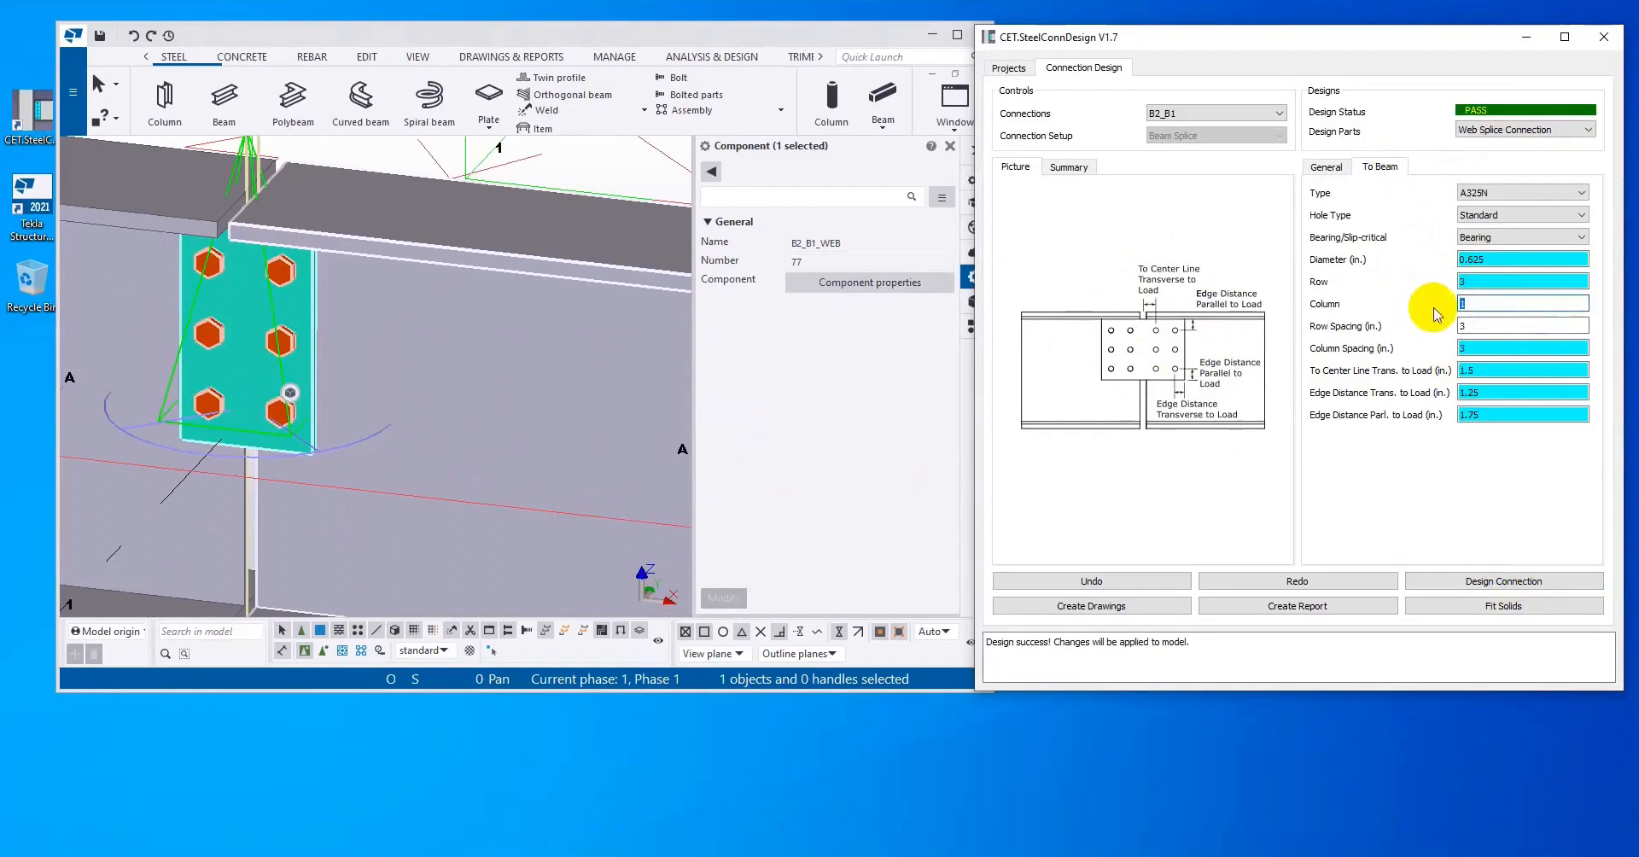
text(2)
click(1551, 580)
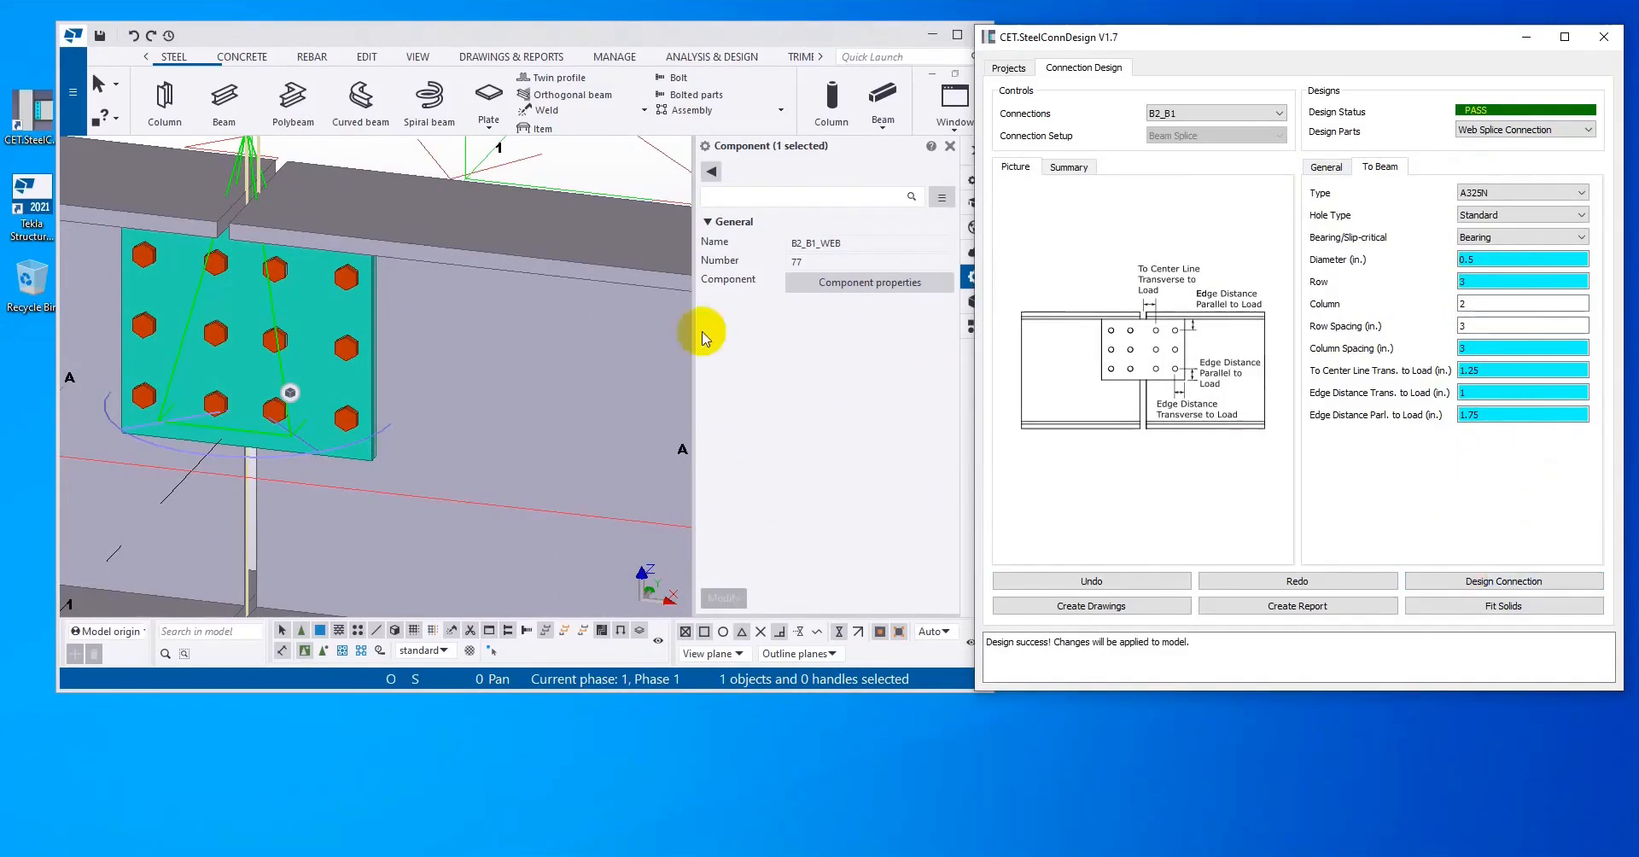
Step: Check the web bolt settings in the Tekla splice component's properties and close them without changes
click(866, 289)
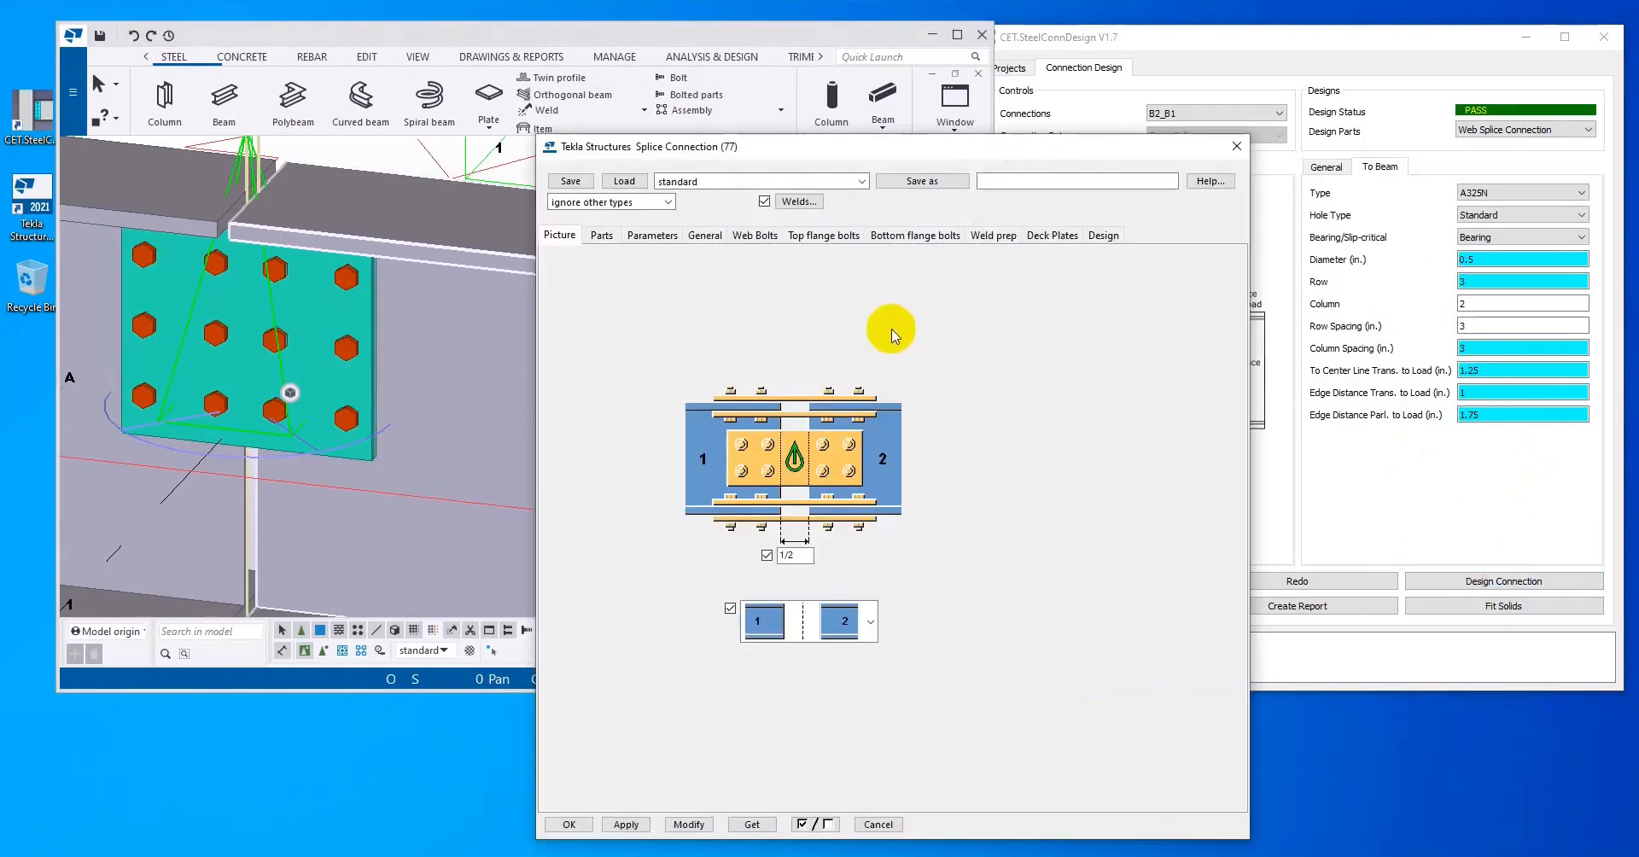
click(753, 239)
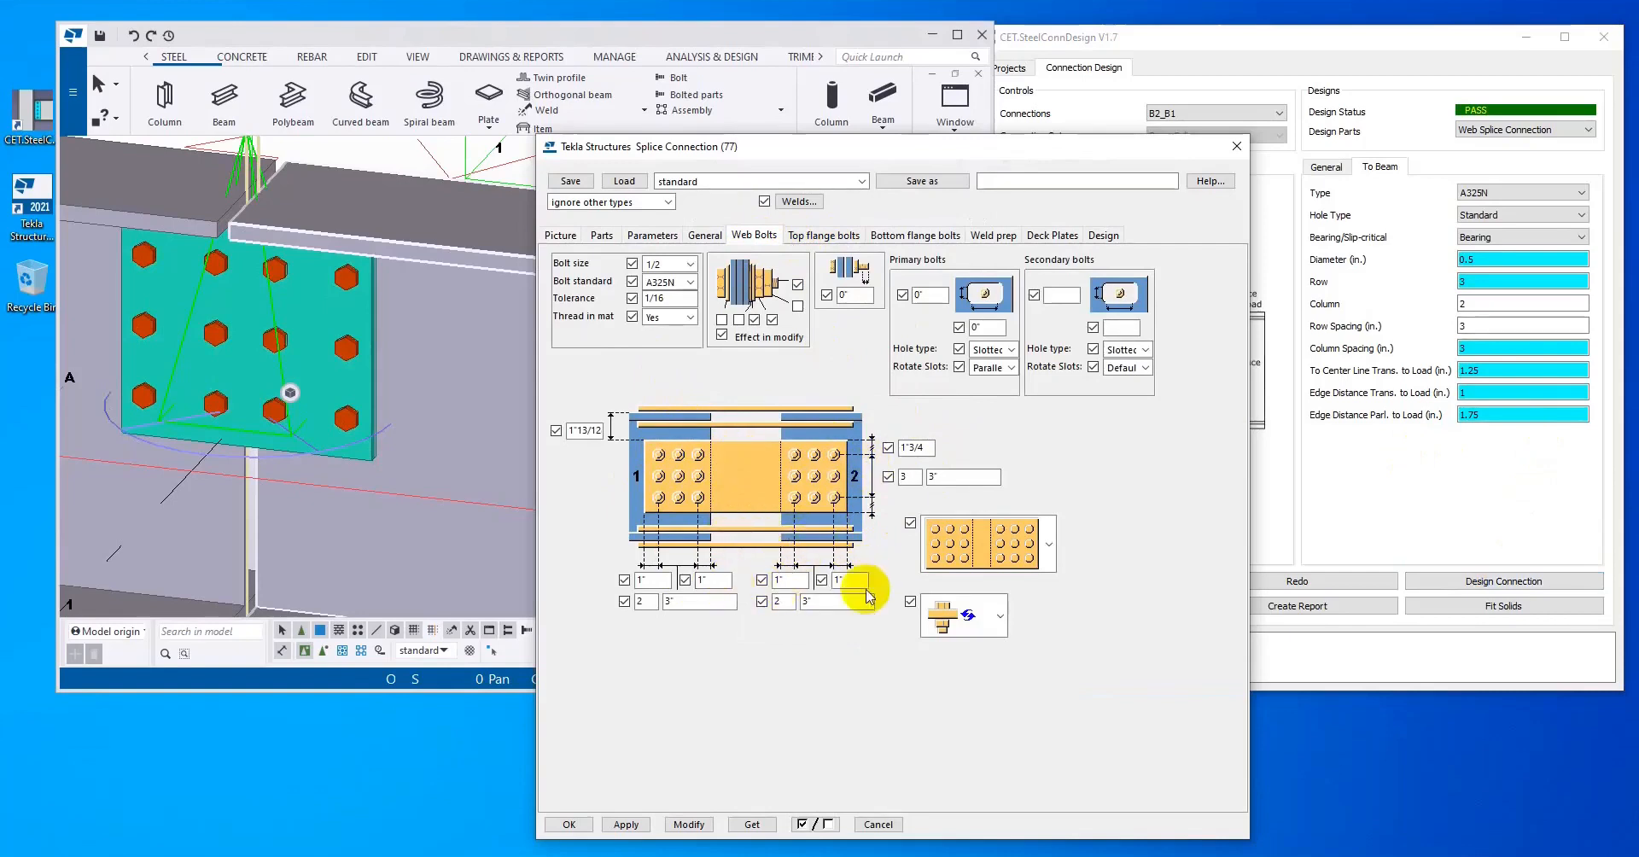
click(1236, 136)
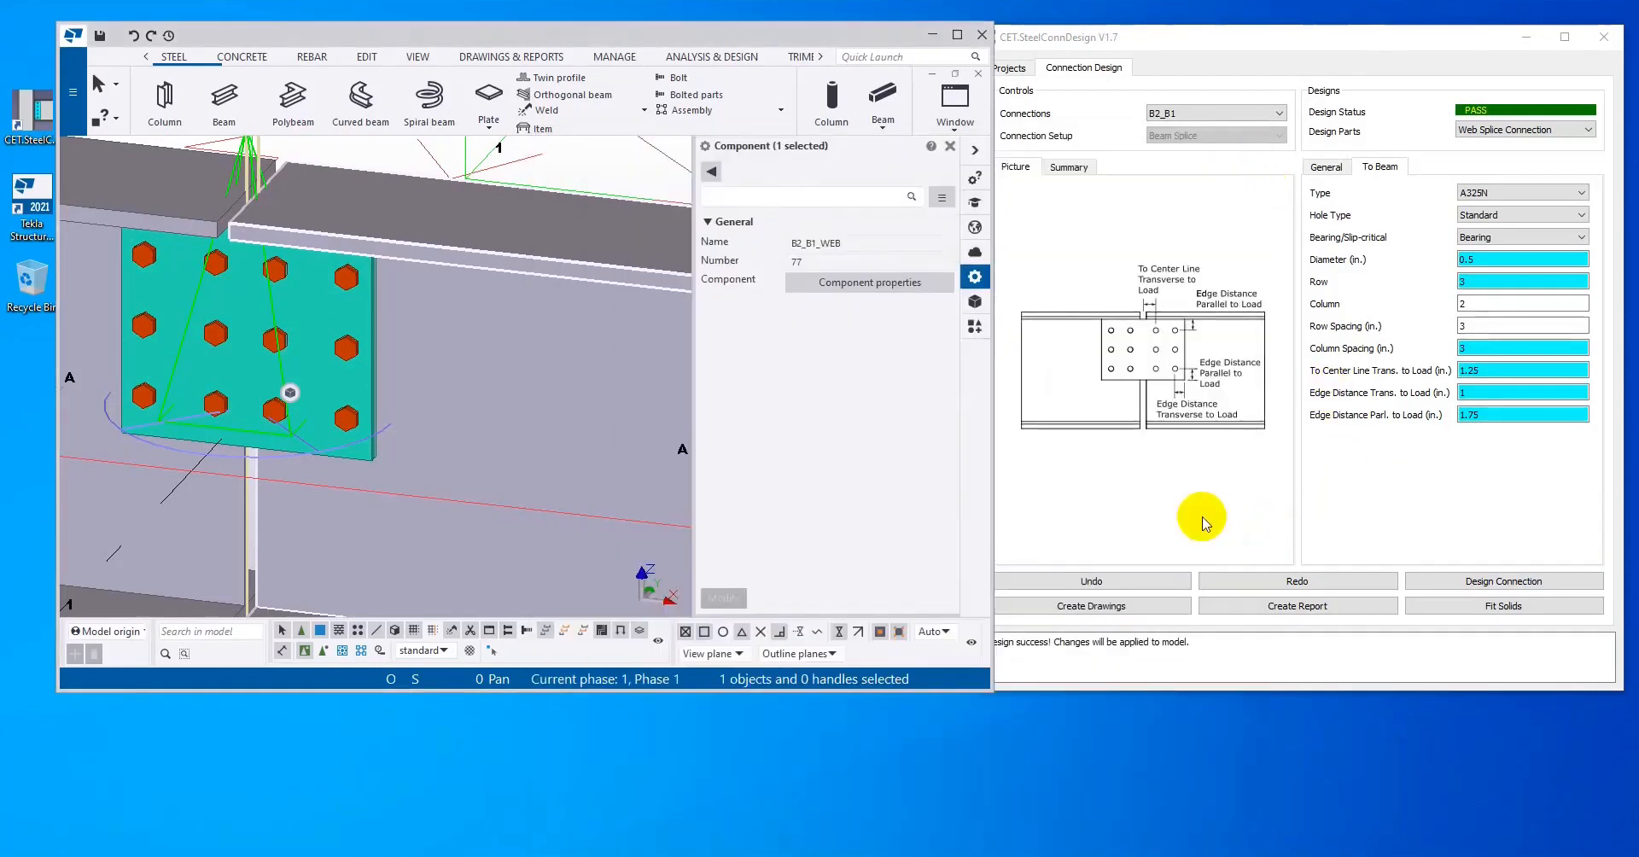
Step: Review B2_B1's design summary in CET.SteelConnDesign, including the flexural yielding and flexural rupture checks
click(1363, 523)
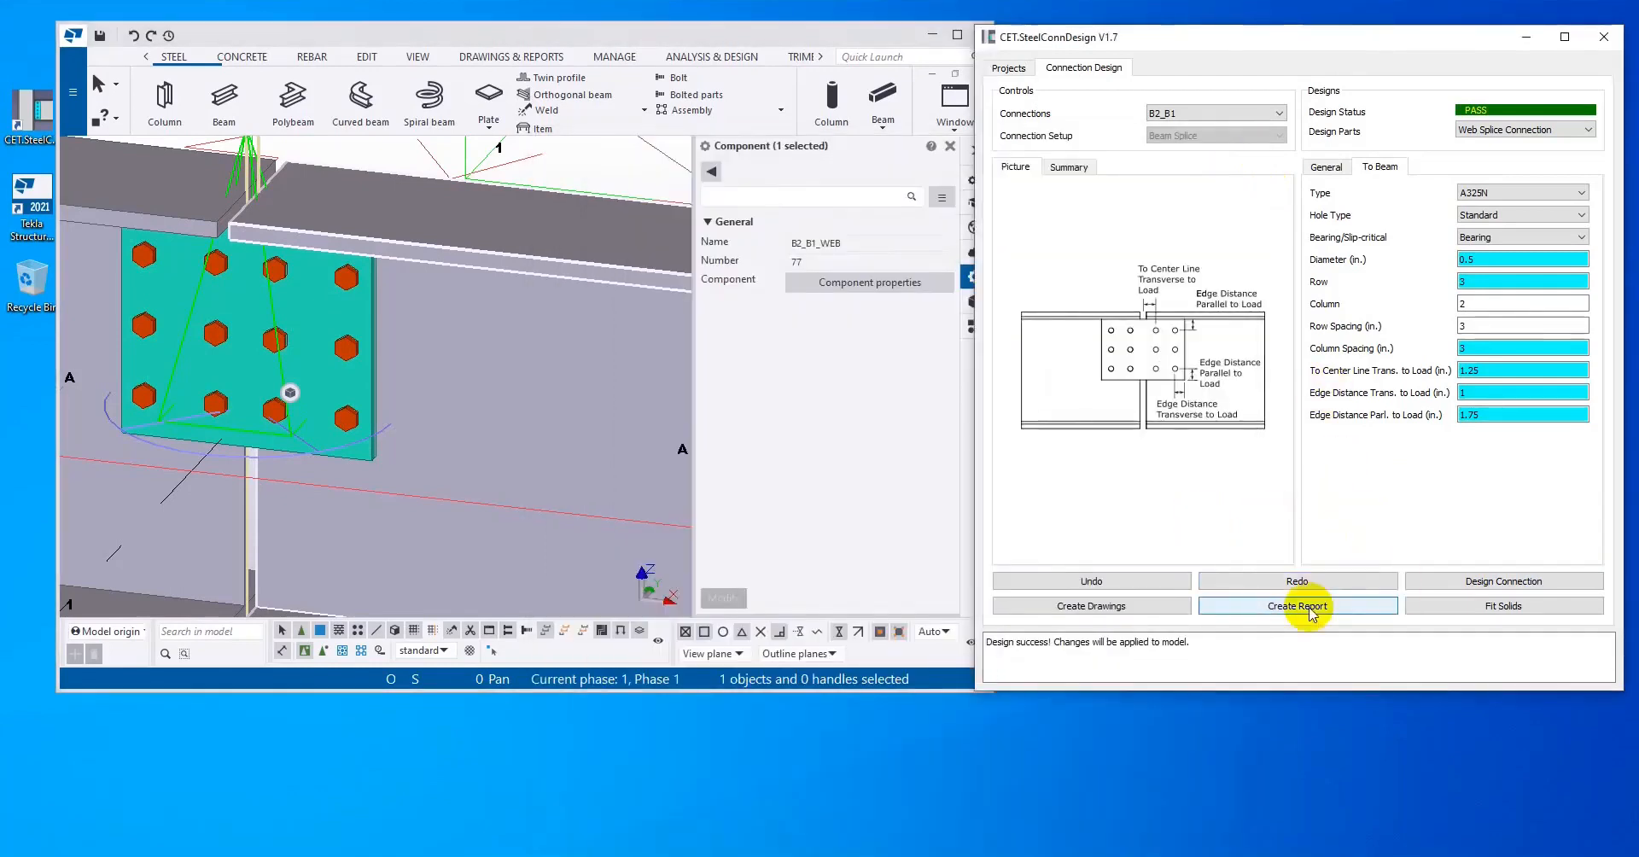
click(1068, 167)
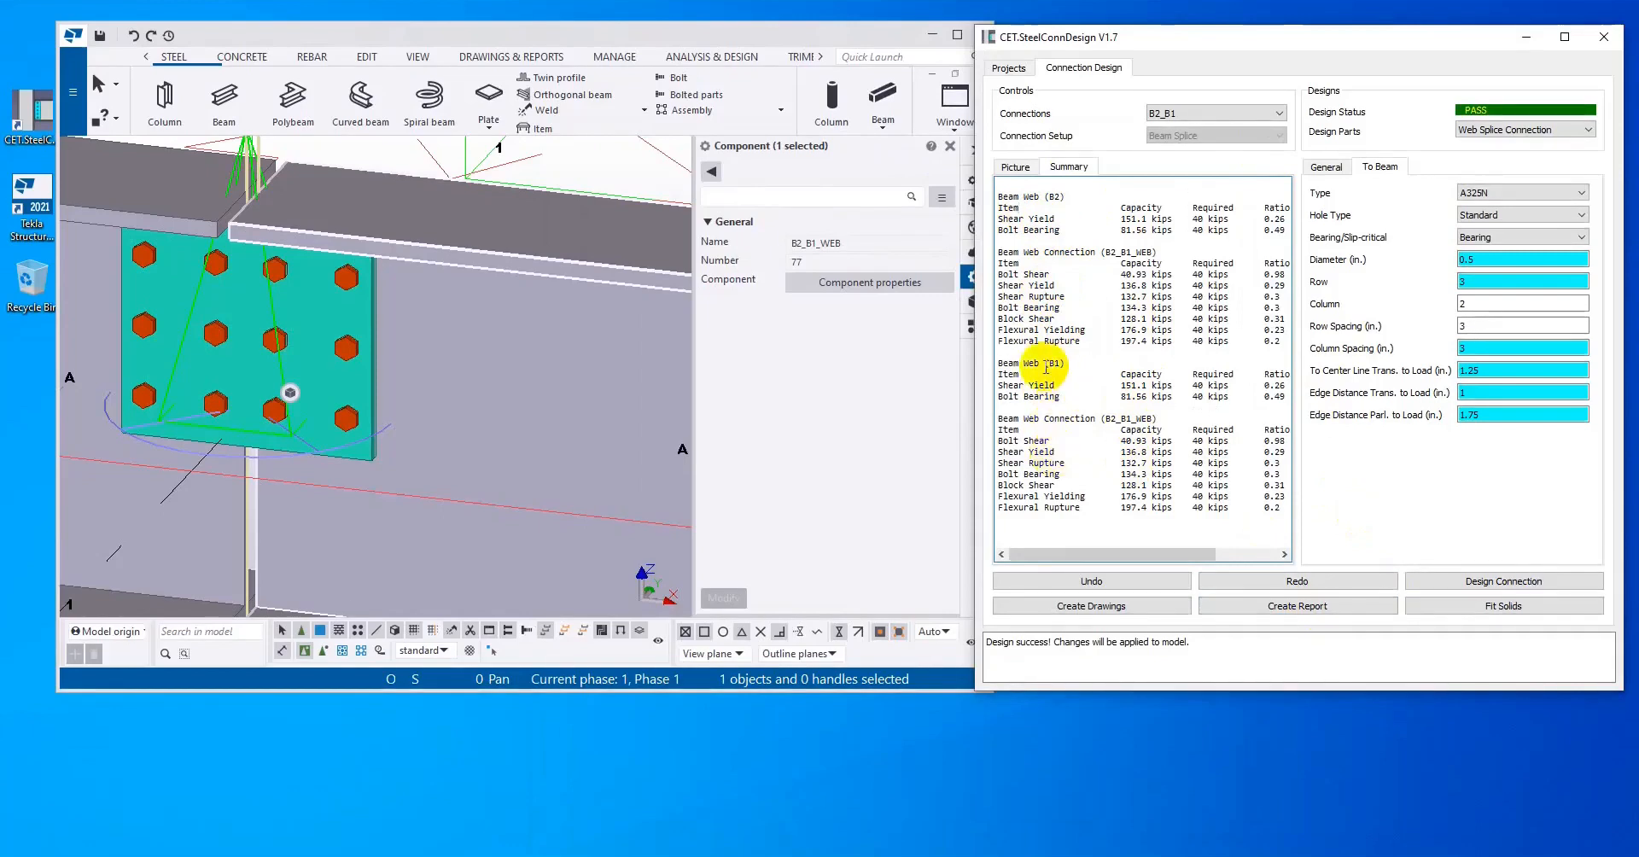
drag(1082, 340, 973, 324)
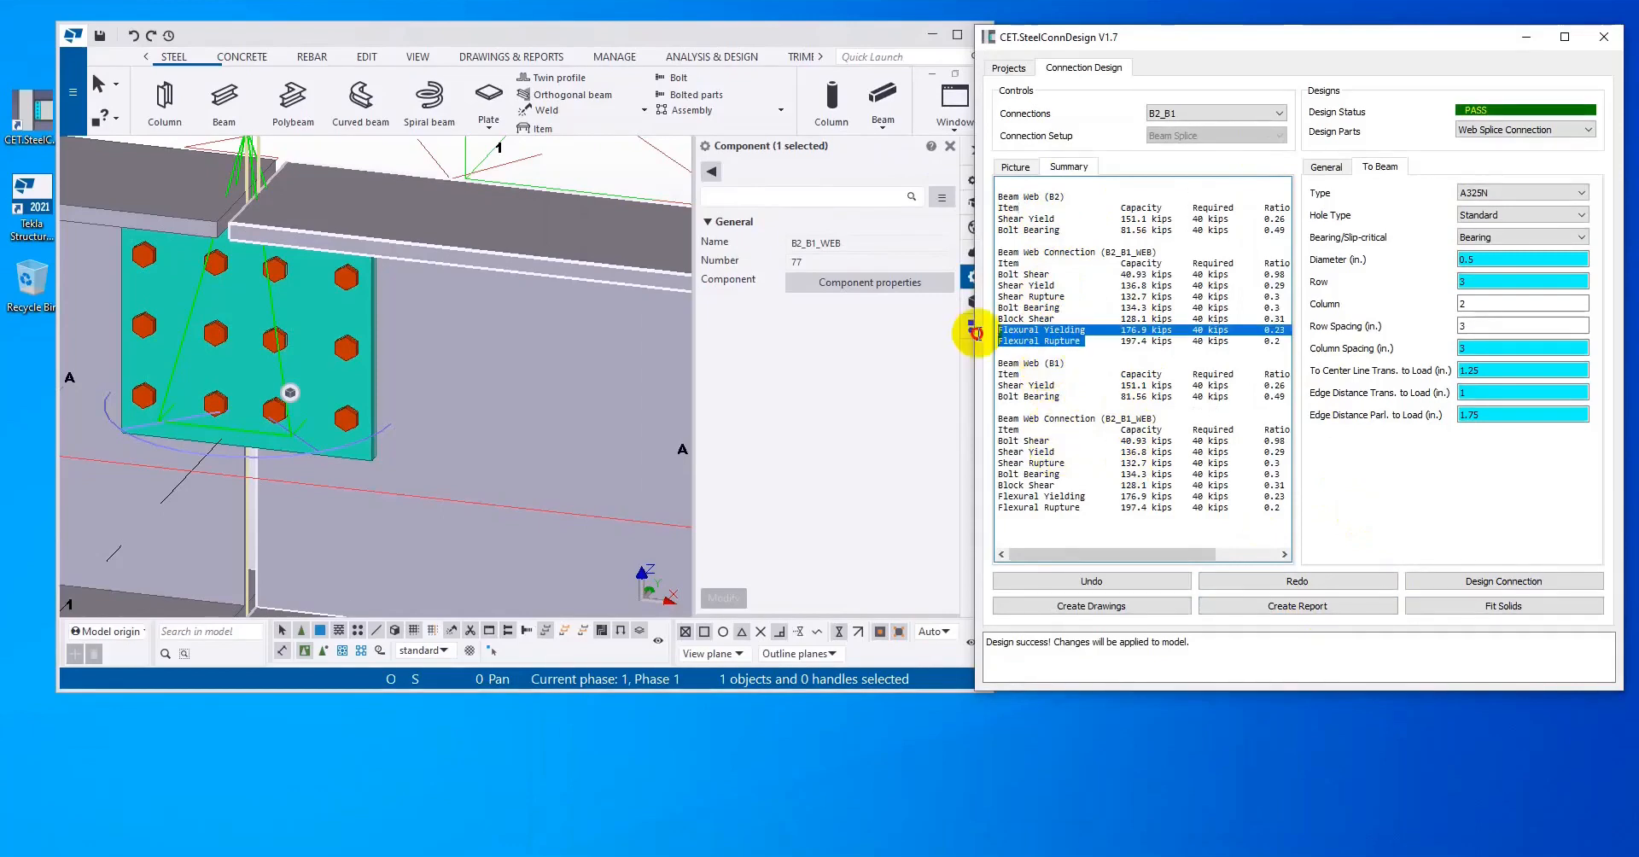
click(1081, 343)
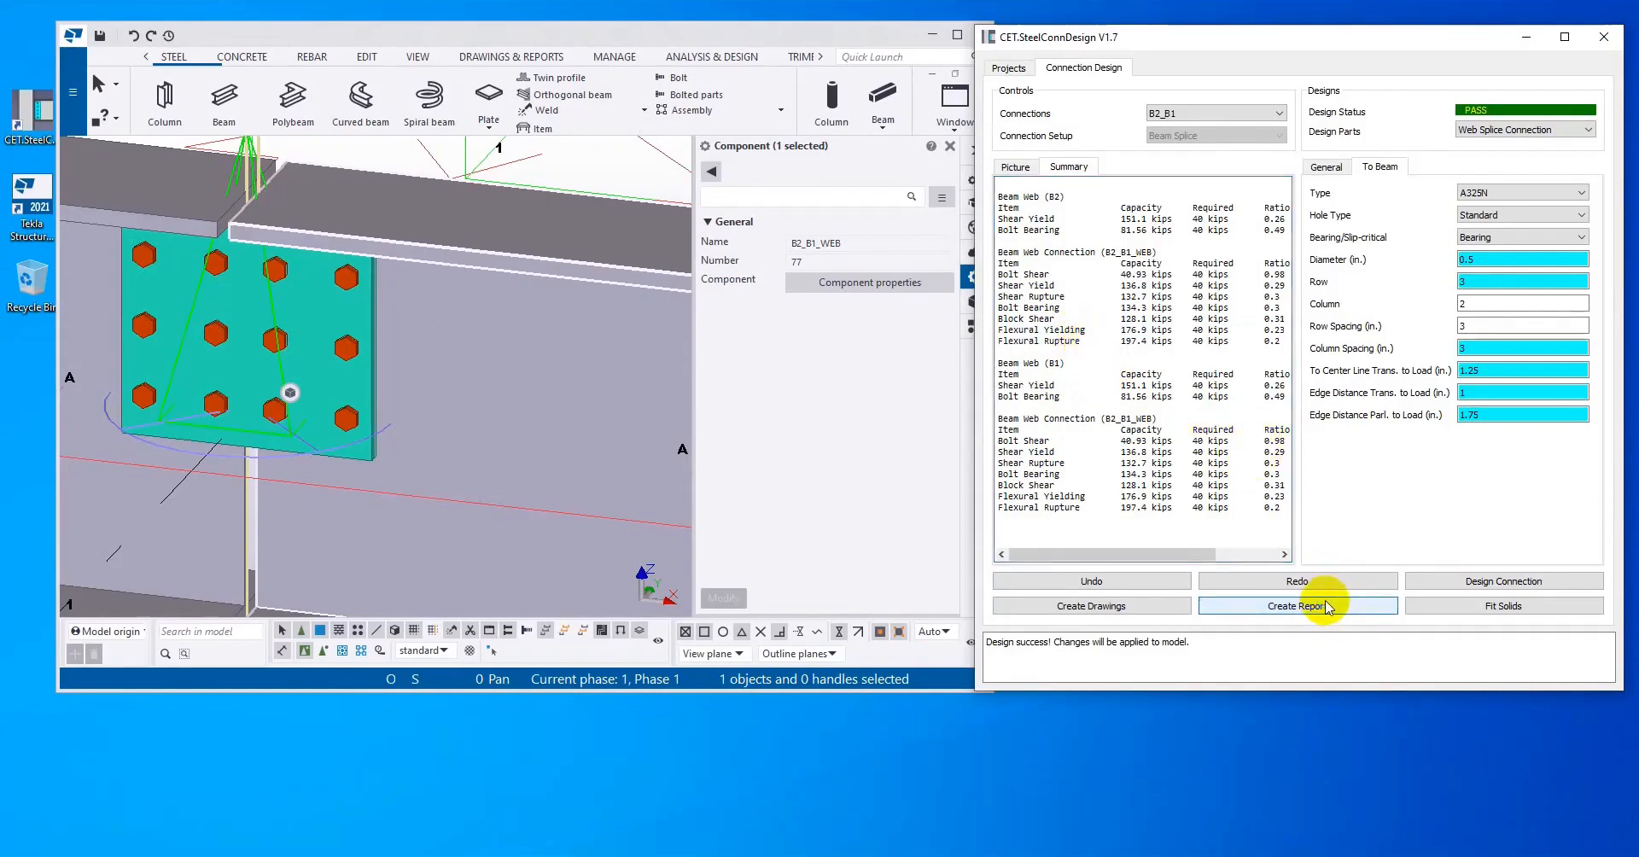
Step: Create the design report of B2_B1 and review its general information on members, connections, loads, bolts and holes
click(1297, 606)
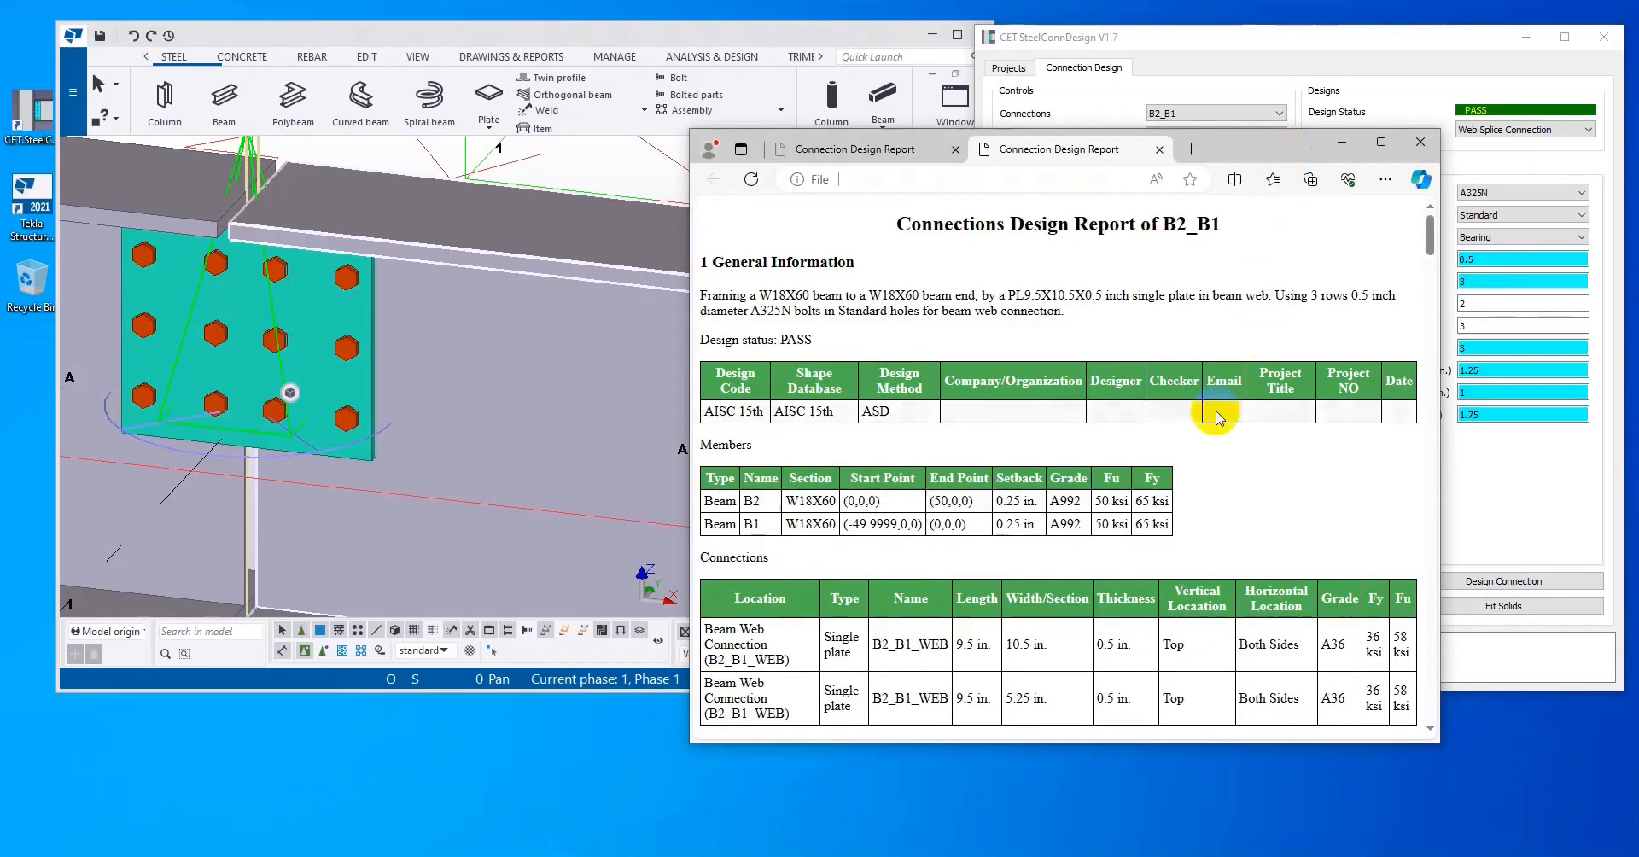
scroll(1216, 418, down, 3)
scroll(1216, 419, up, 1)
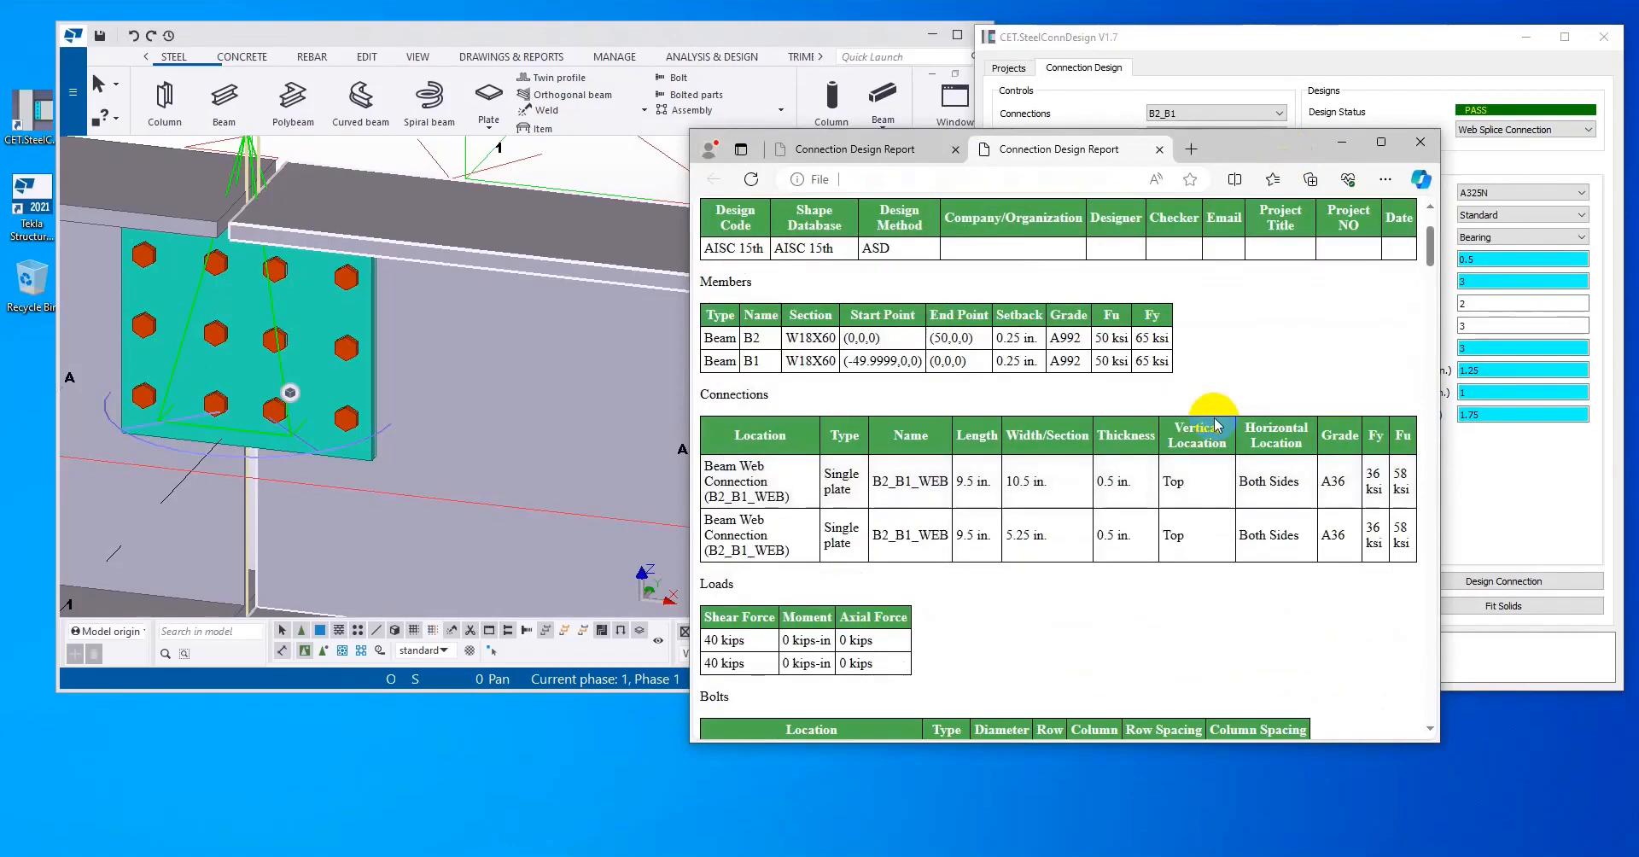
scroll(1176, 442, up, 2)
scroll(1175, 444, down, 9)
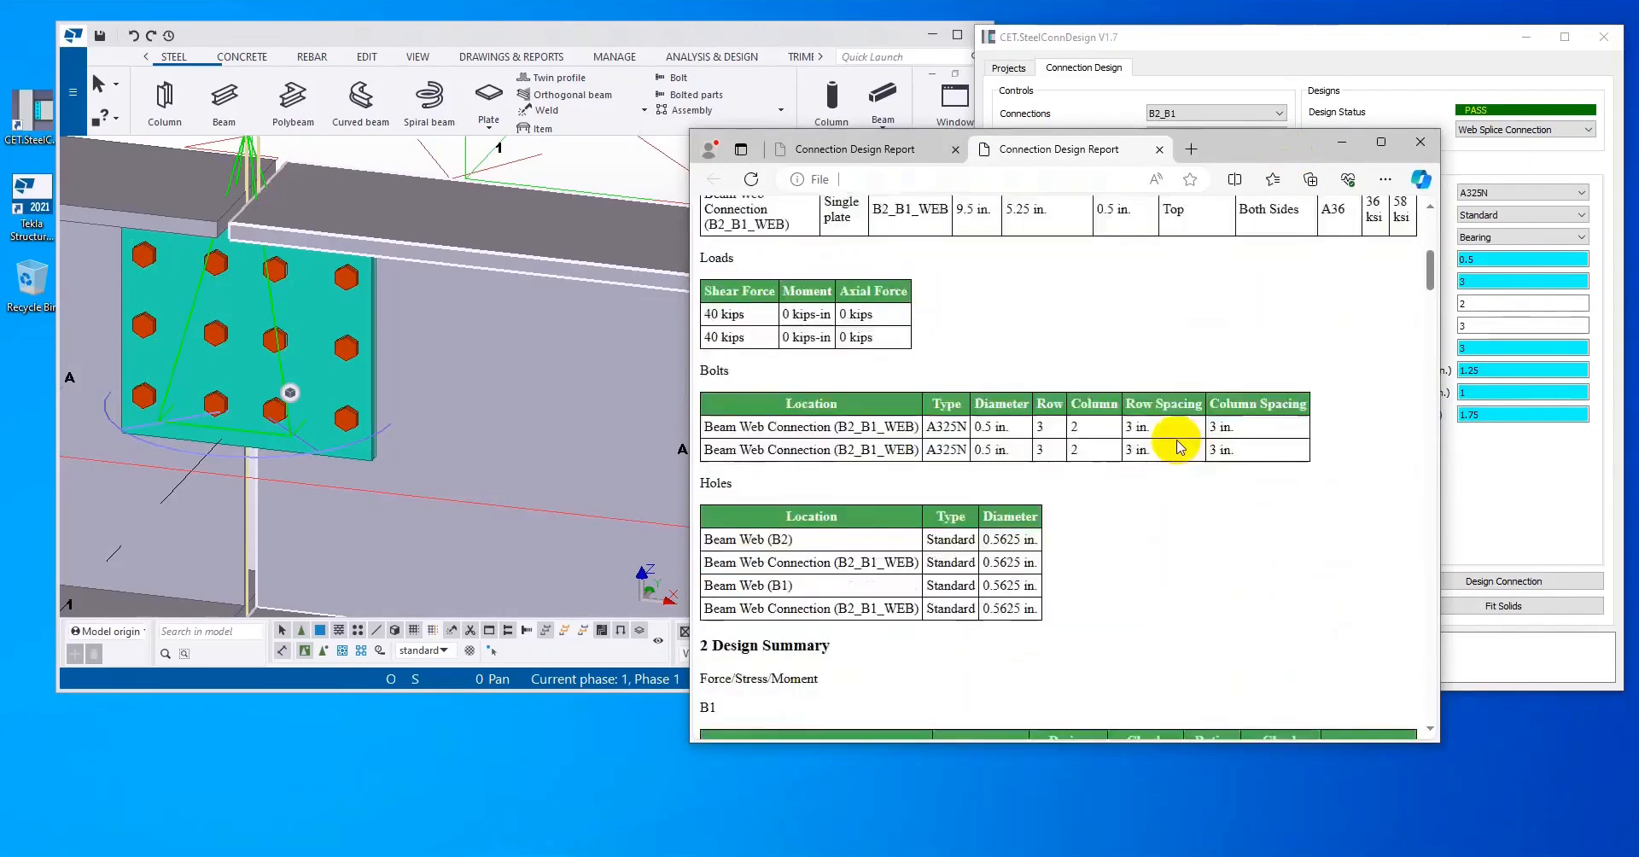
Step: Examine the report's design summary and stress checks down to plate flexural rupture, and return to CET.SteelConnDesign
scroll(1175, 444, down, 2)
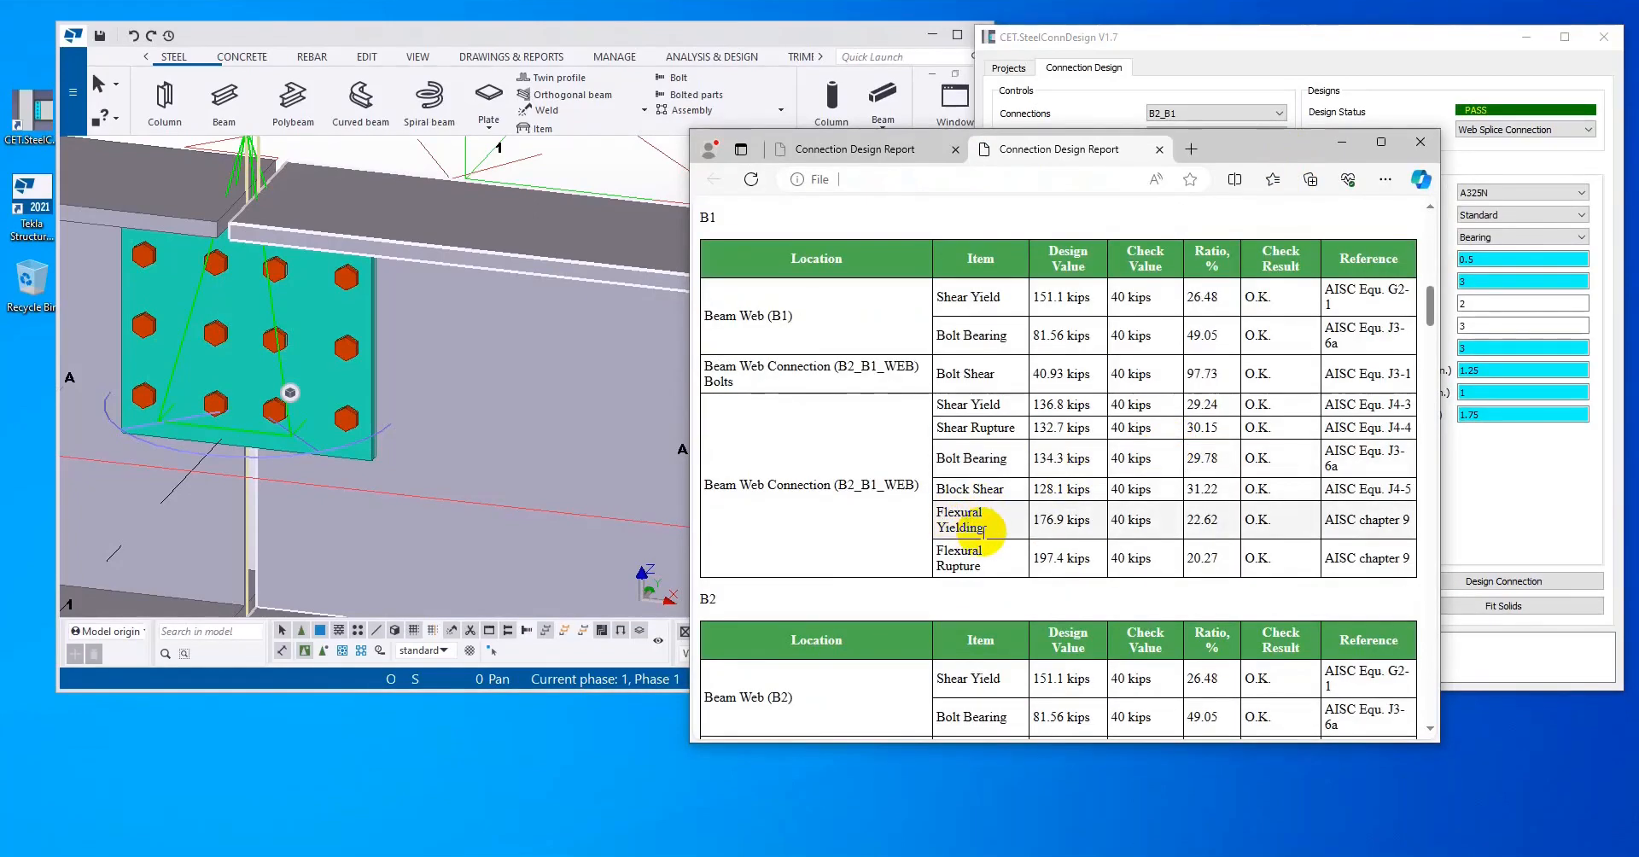
scroll(982, 537, down, 12)
scroll(986, 544, down, 15)
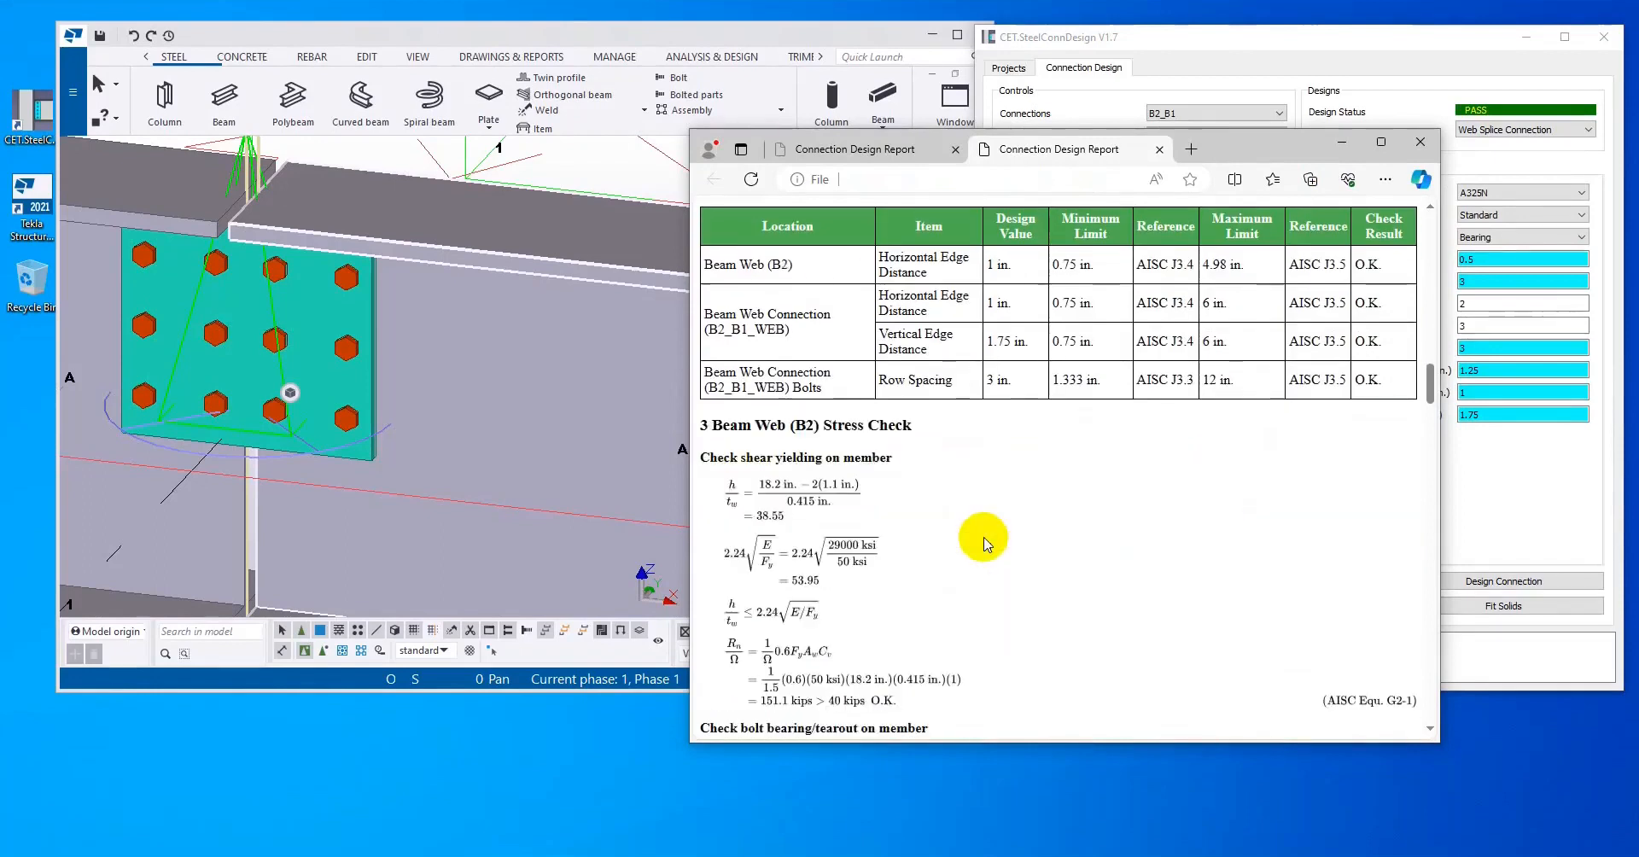
scroll(986, 559, down, 15)
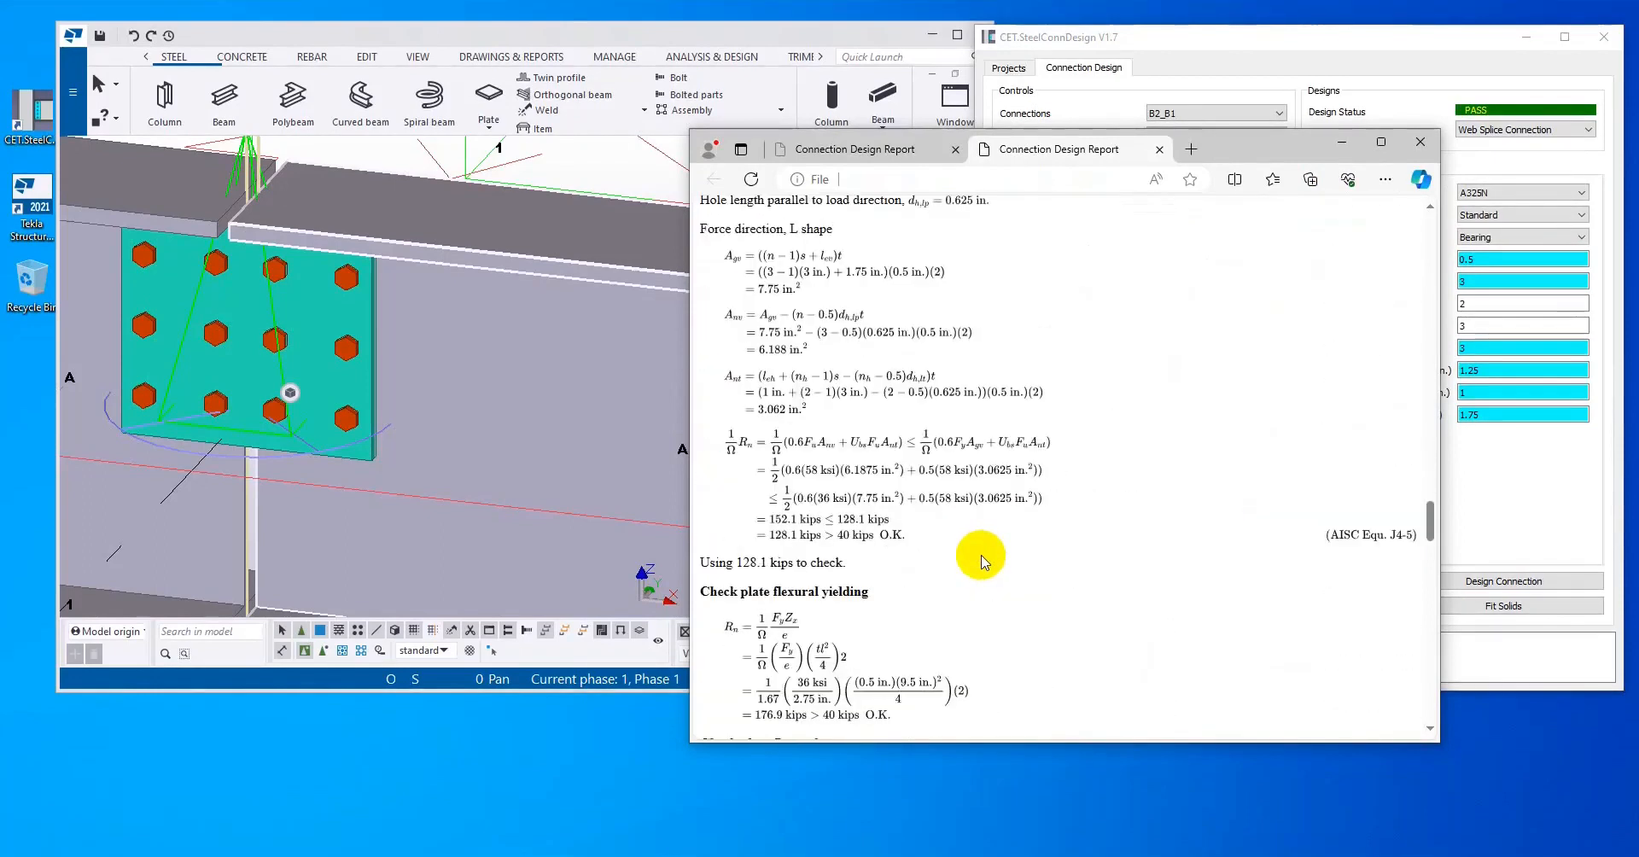
scroll(980, 583, down, 10)
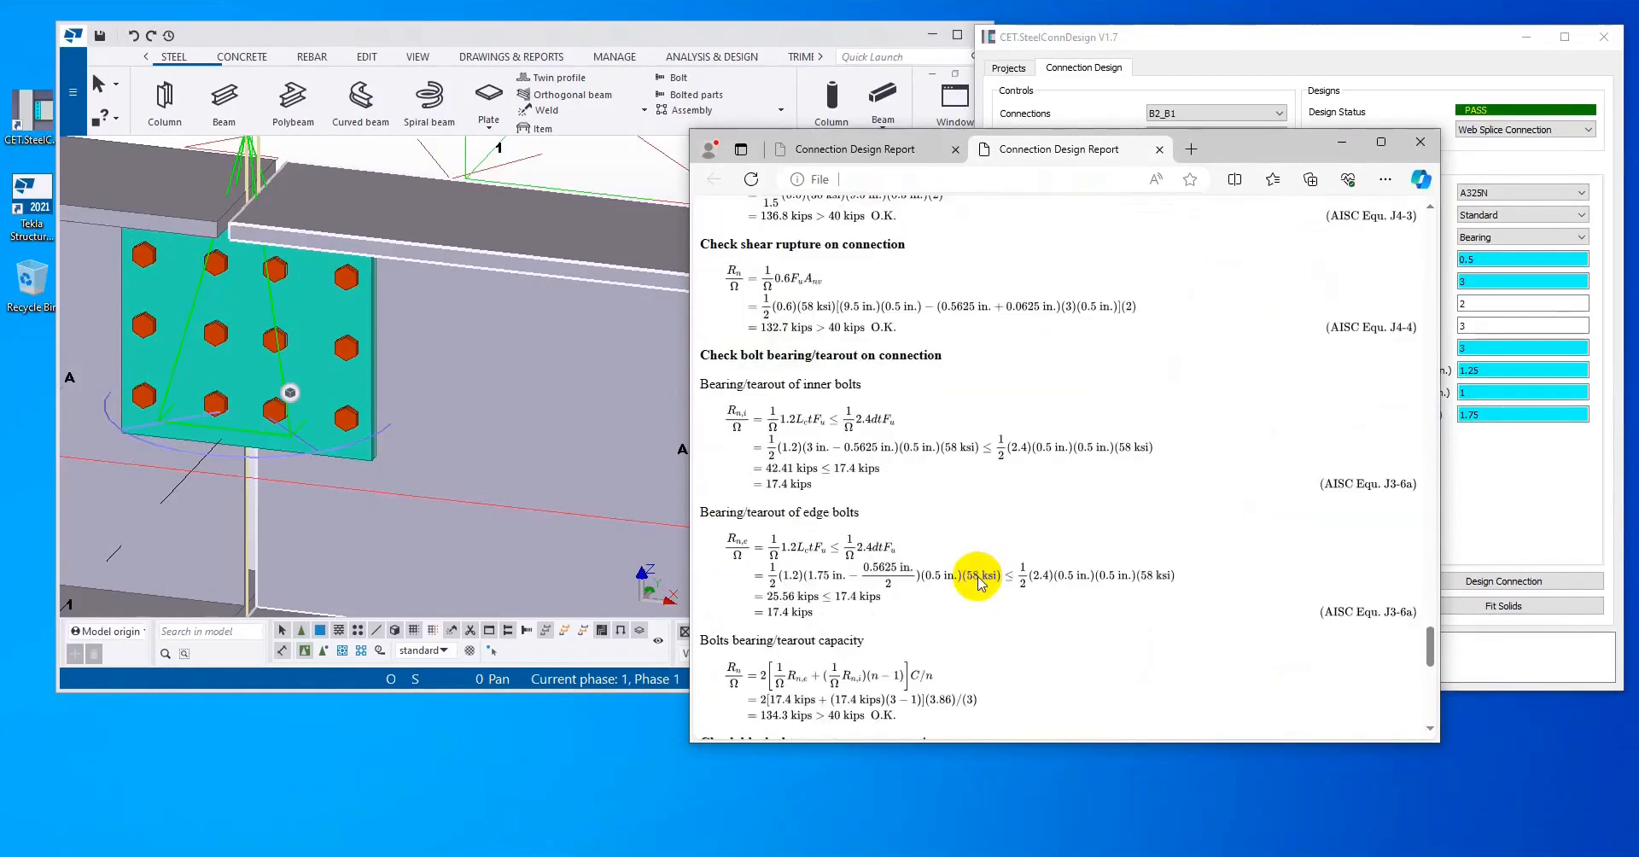
scroll(980, 583, down, 2)
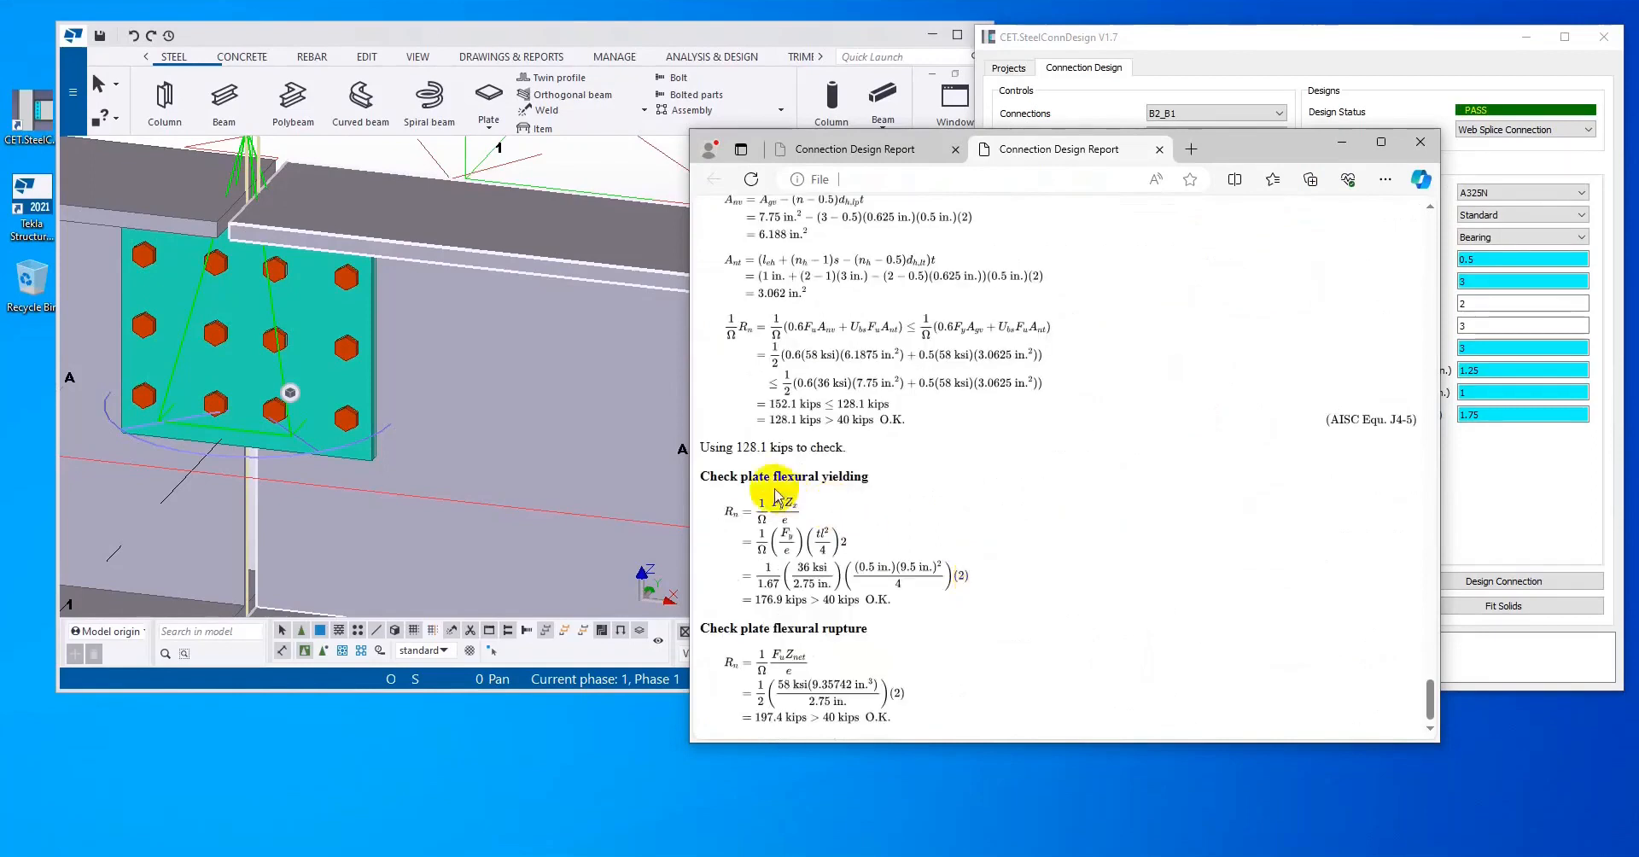
click(1413, 86)
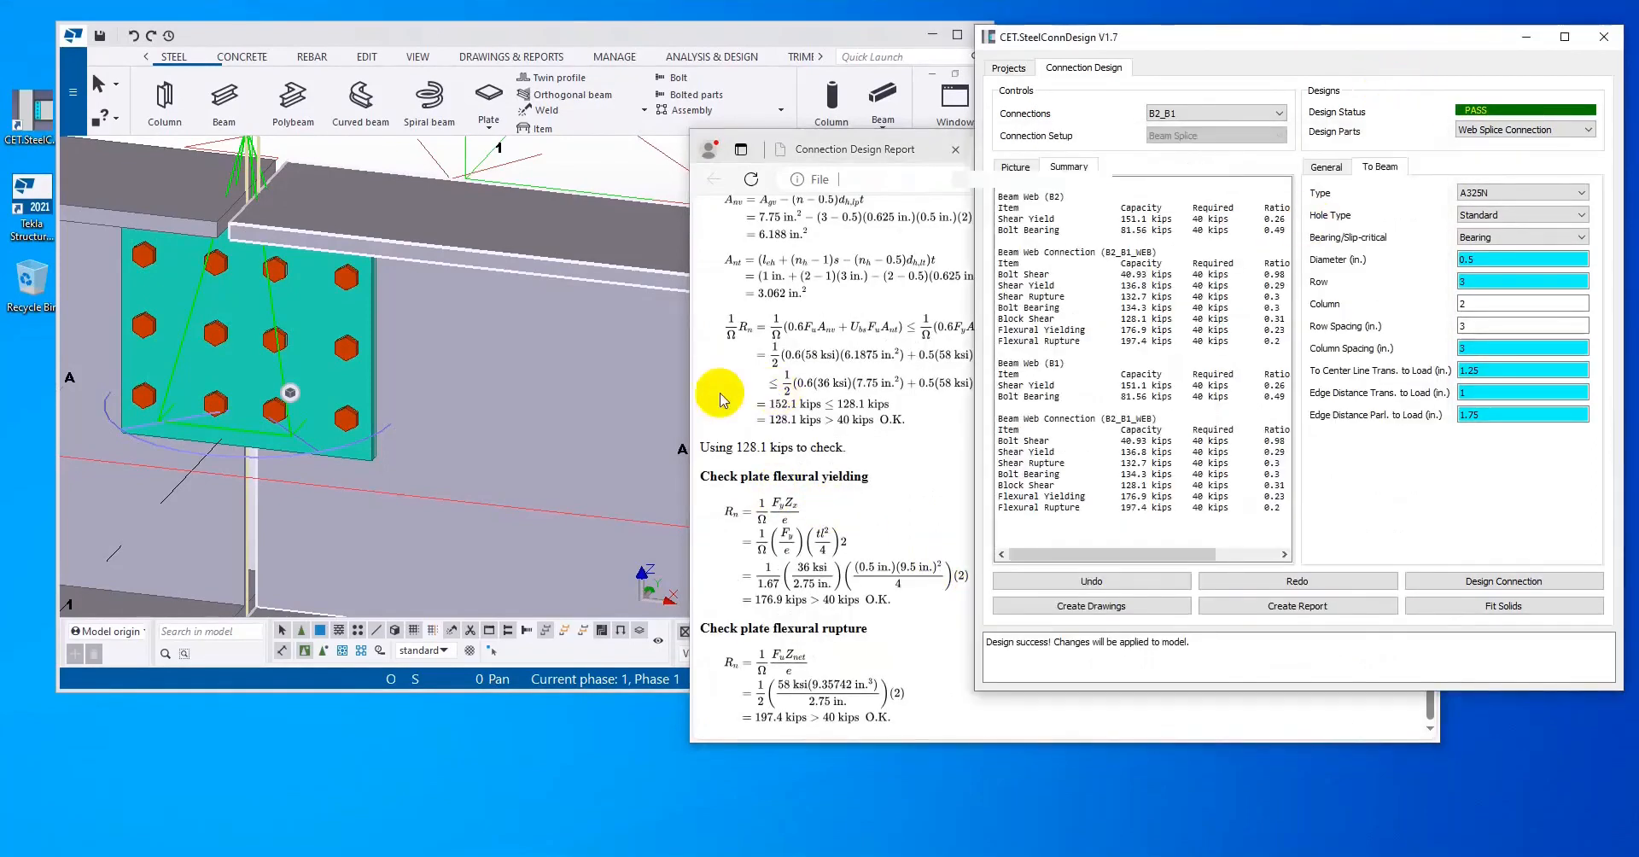
Step: Restore the connection picture and bring the unconnected upper pair of beams into view in the Tekla model
click(597, 381)
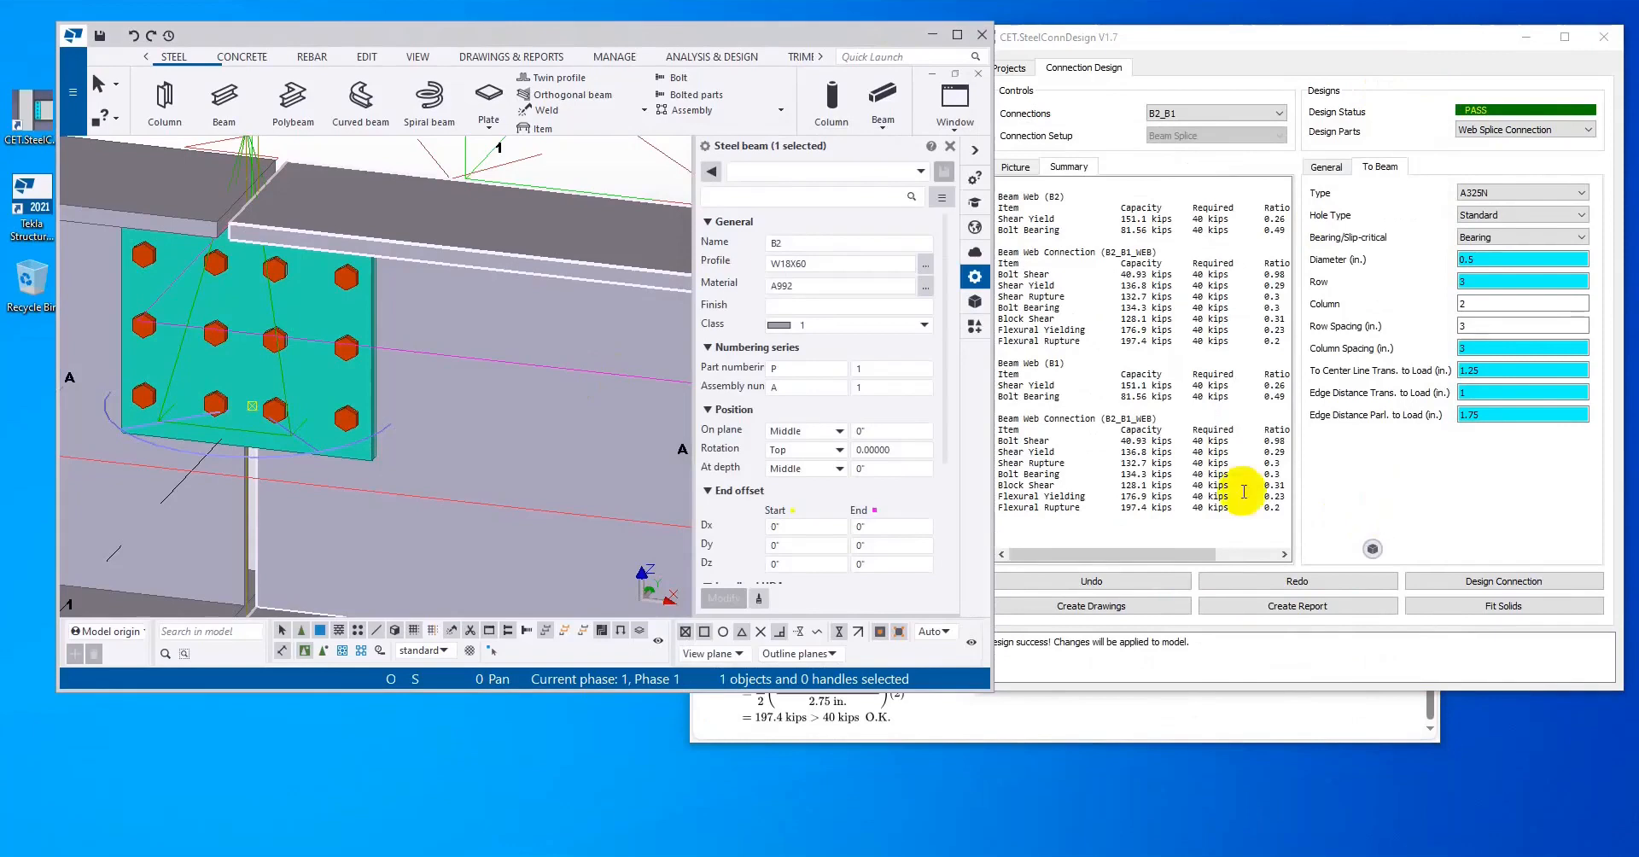
click(525, 437)
scroll(526, 437, down, 3)
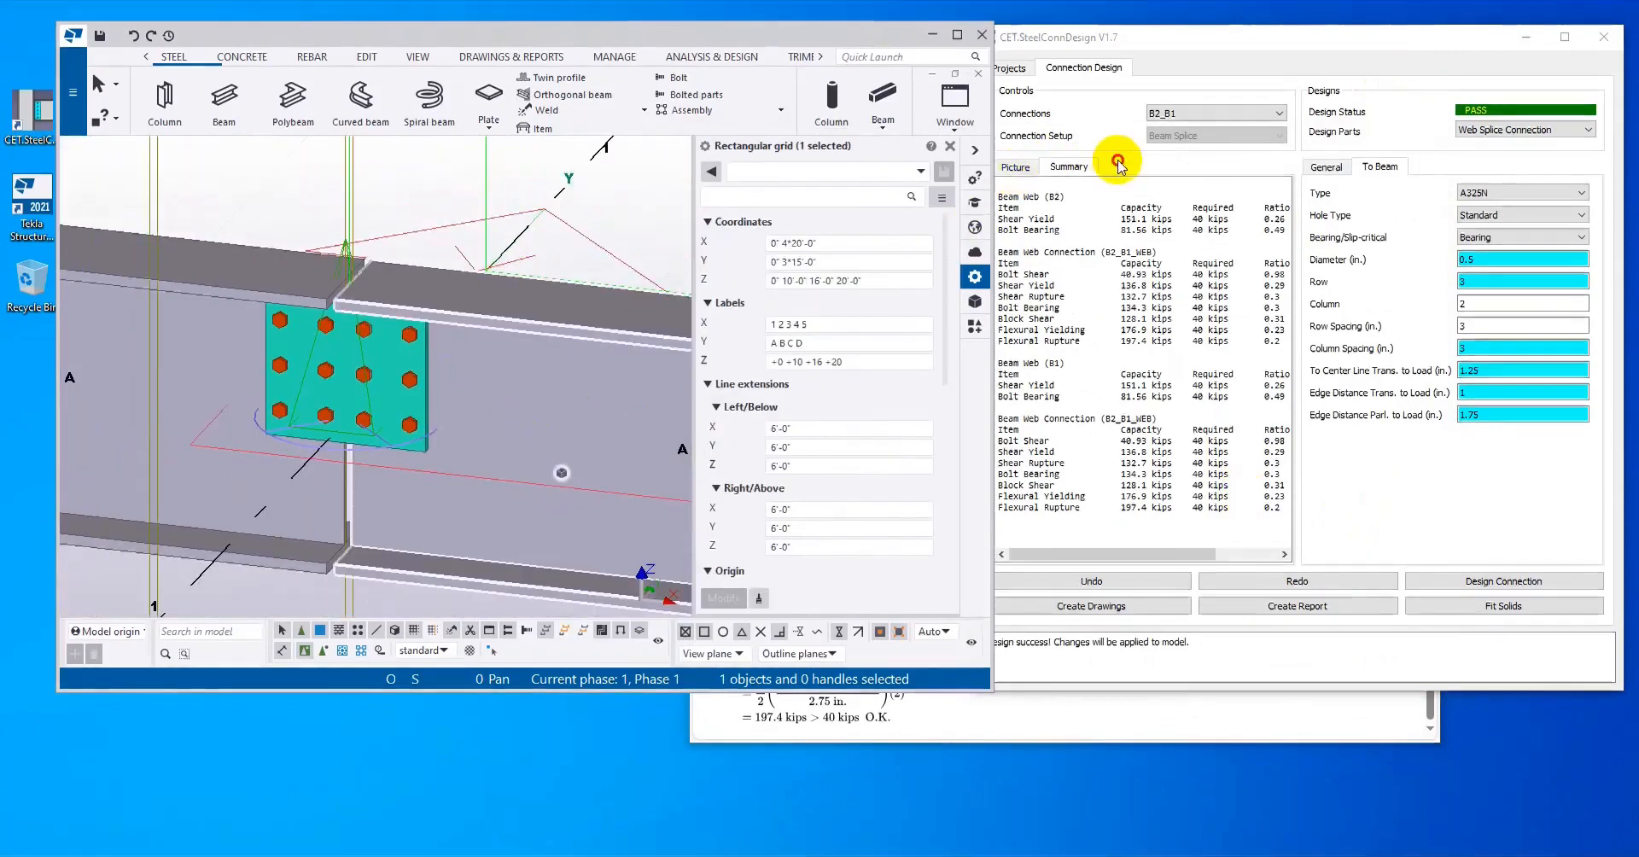
click(1013, 166)
scroll(563, 351, down, 2)
middle_drag(545, 339, 532, 463)
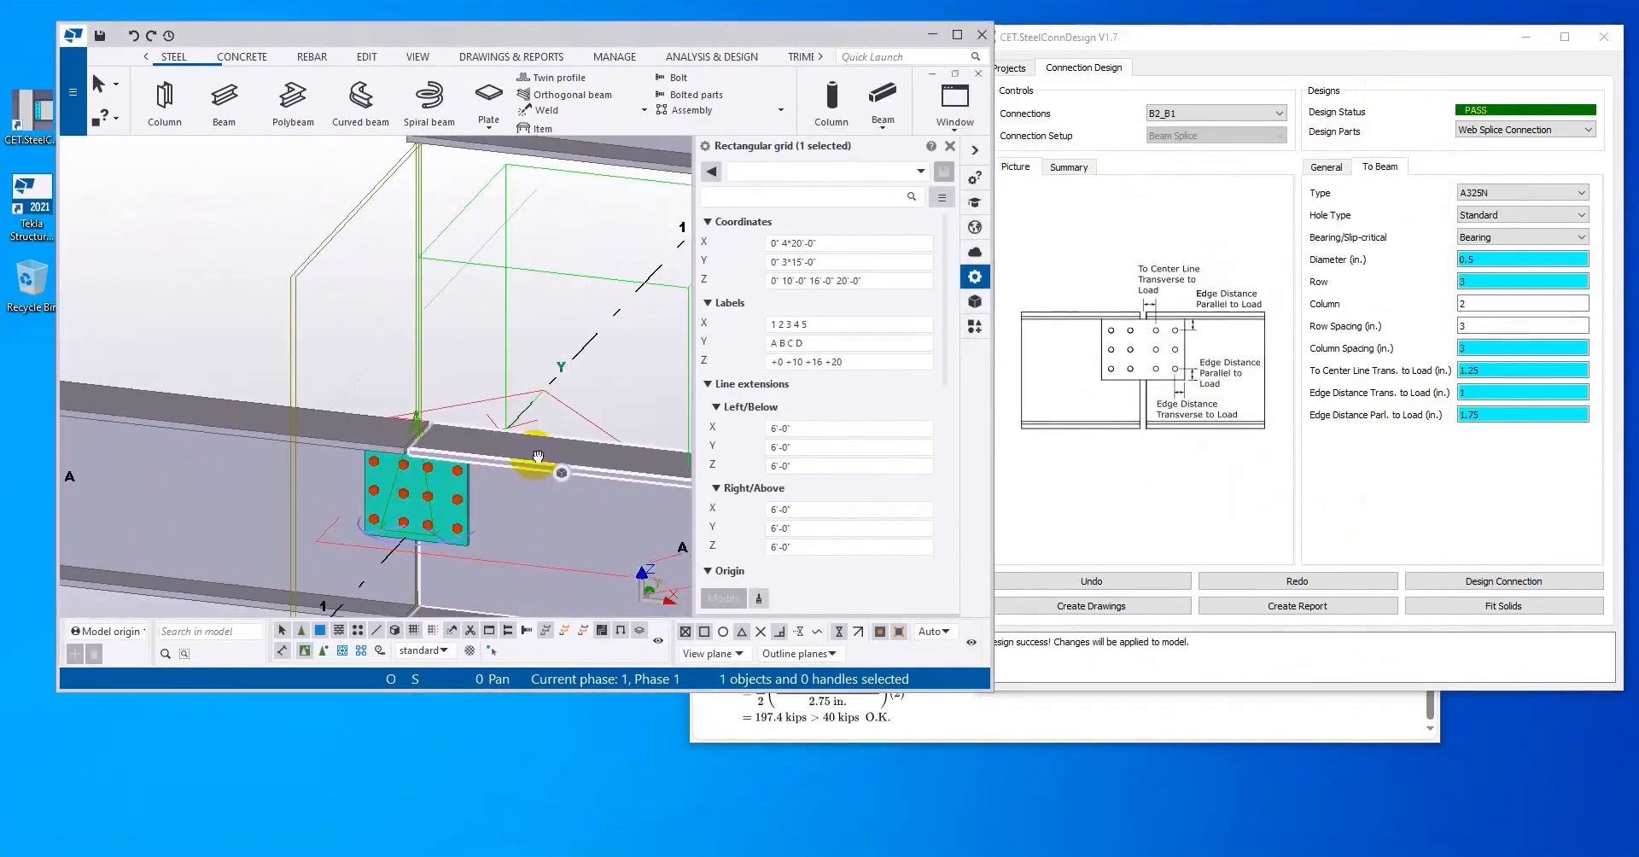
scroll(534, 359, down, 2)
middle_drag(535, 319, 512, 445)
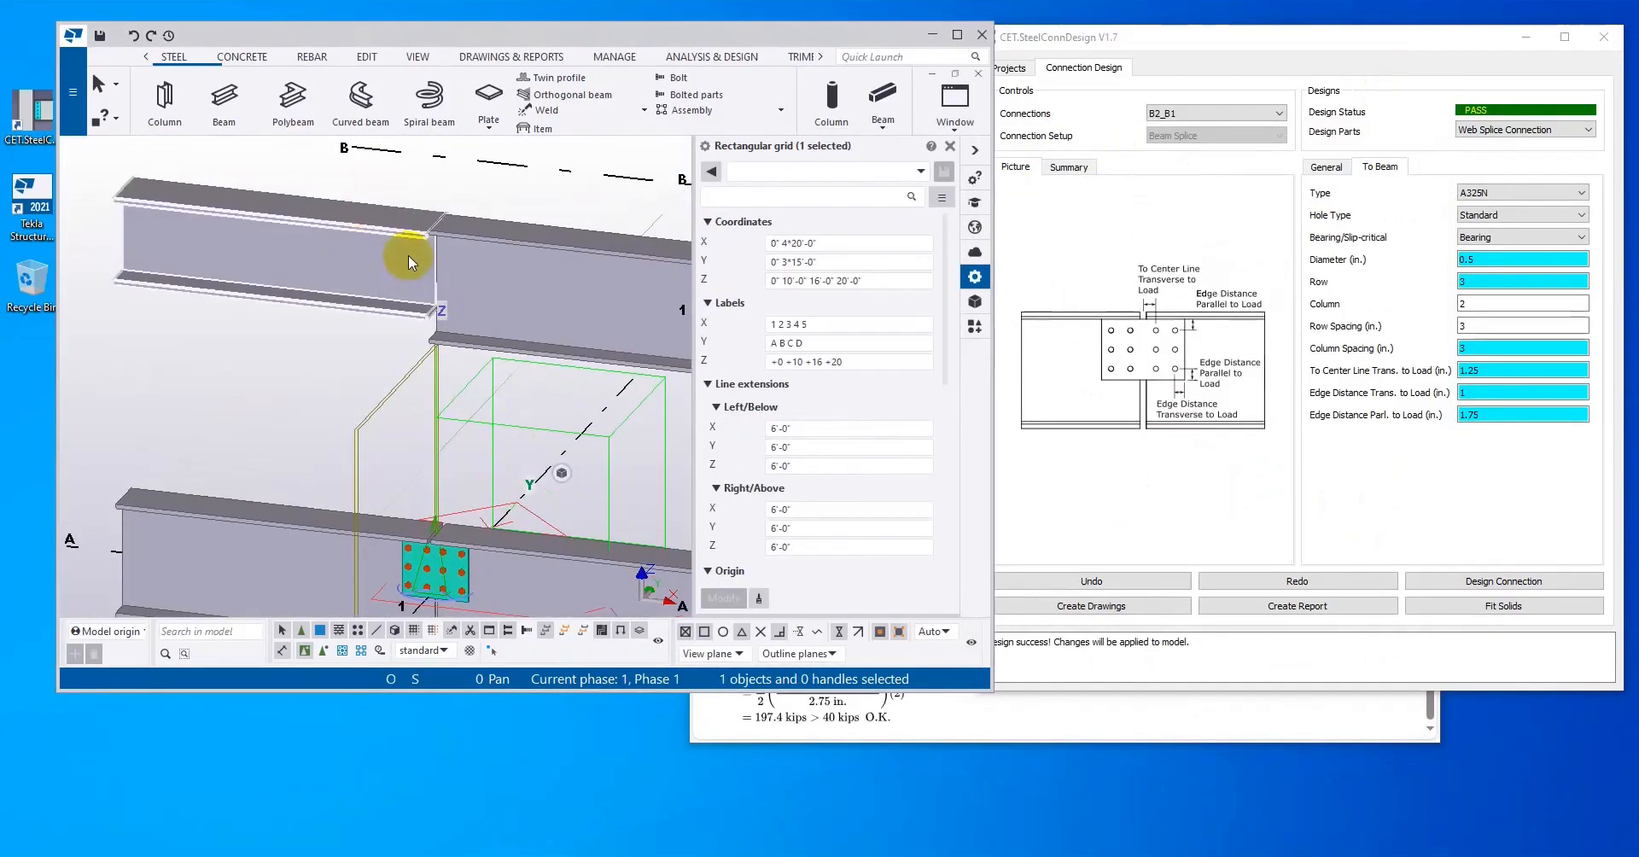
Step: Design beam splice connection B4_B3 with its default parameters and check the new splice plate in the Tekla model
click(1220, 113)
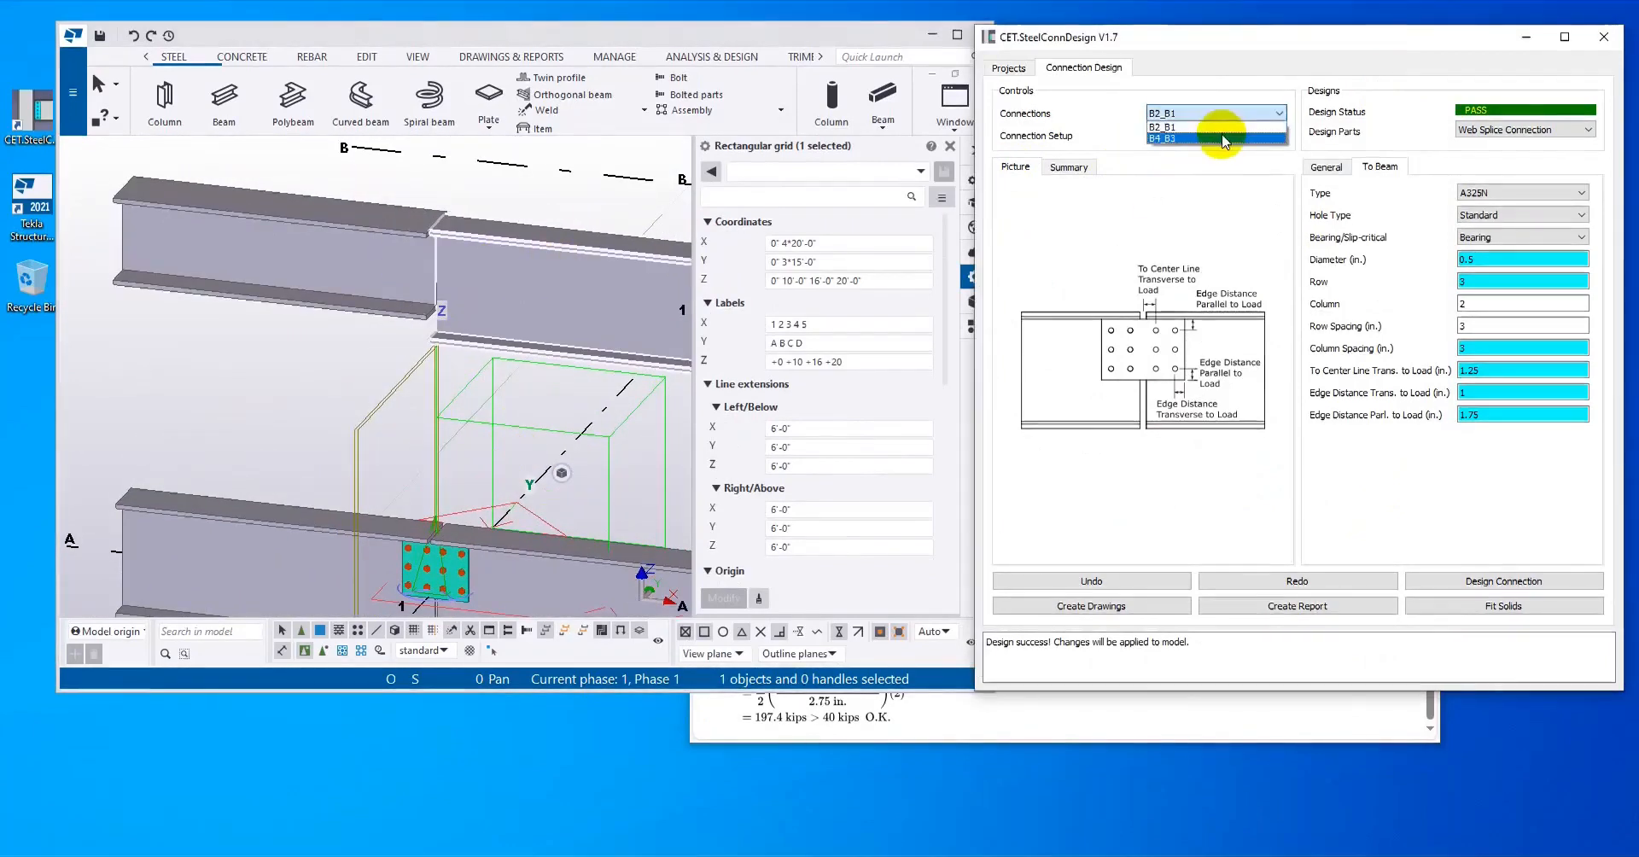
click(1211, 137)
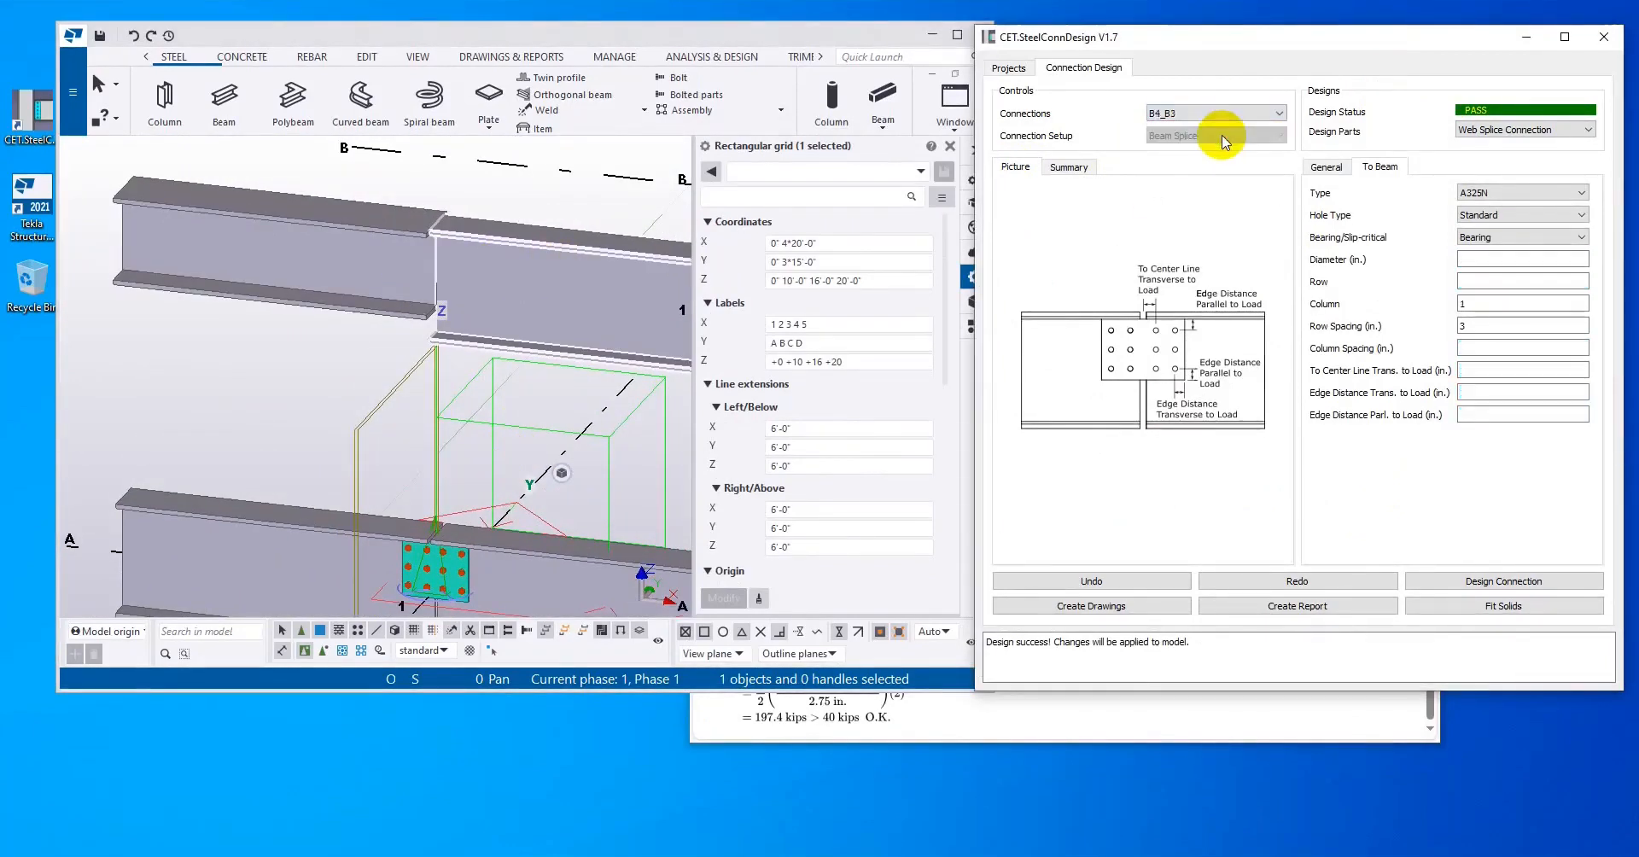
click(1516, 584)
scroll(470, 285, up, 4)
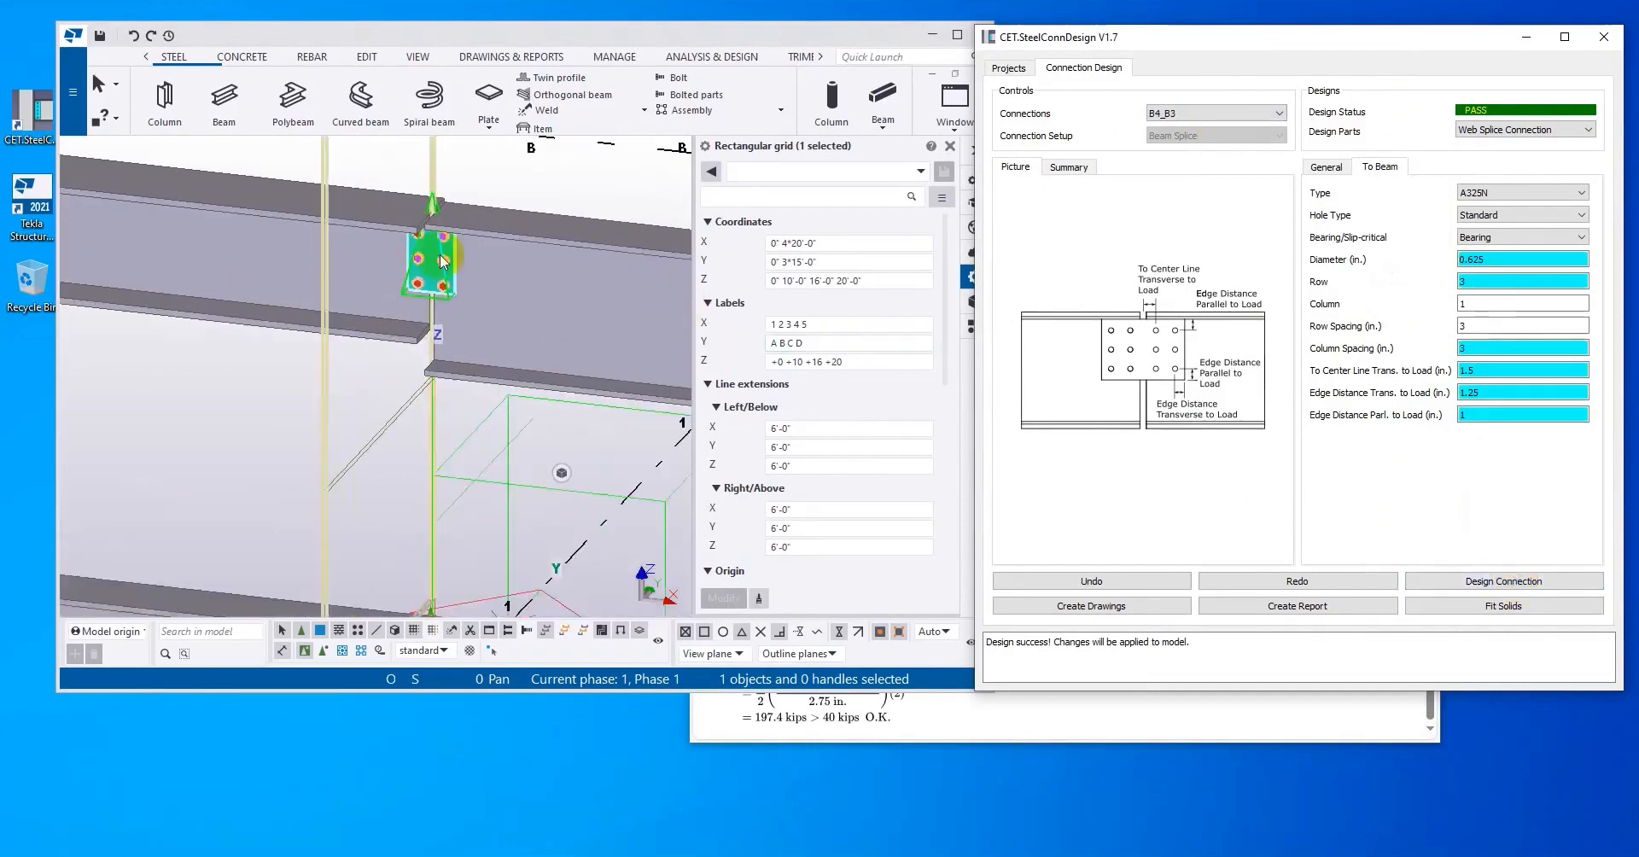
middle_drag(471, 285, 454, 330)
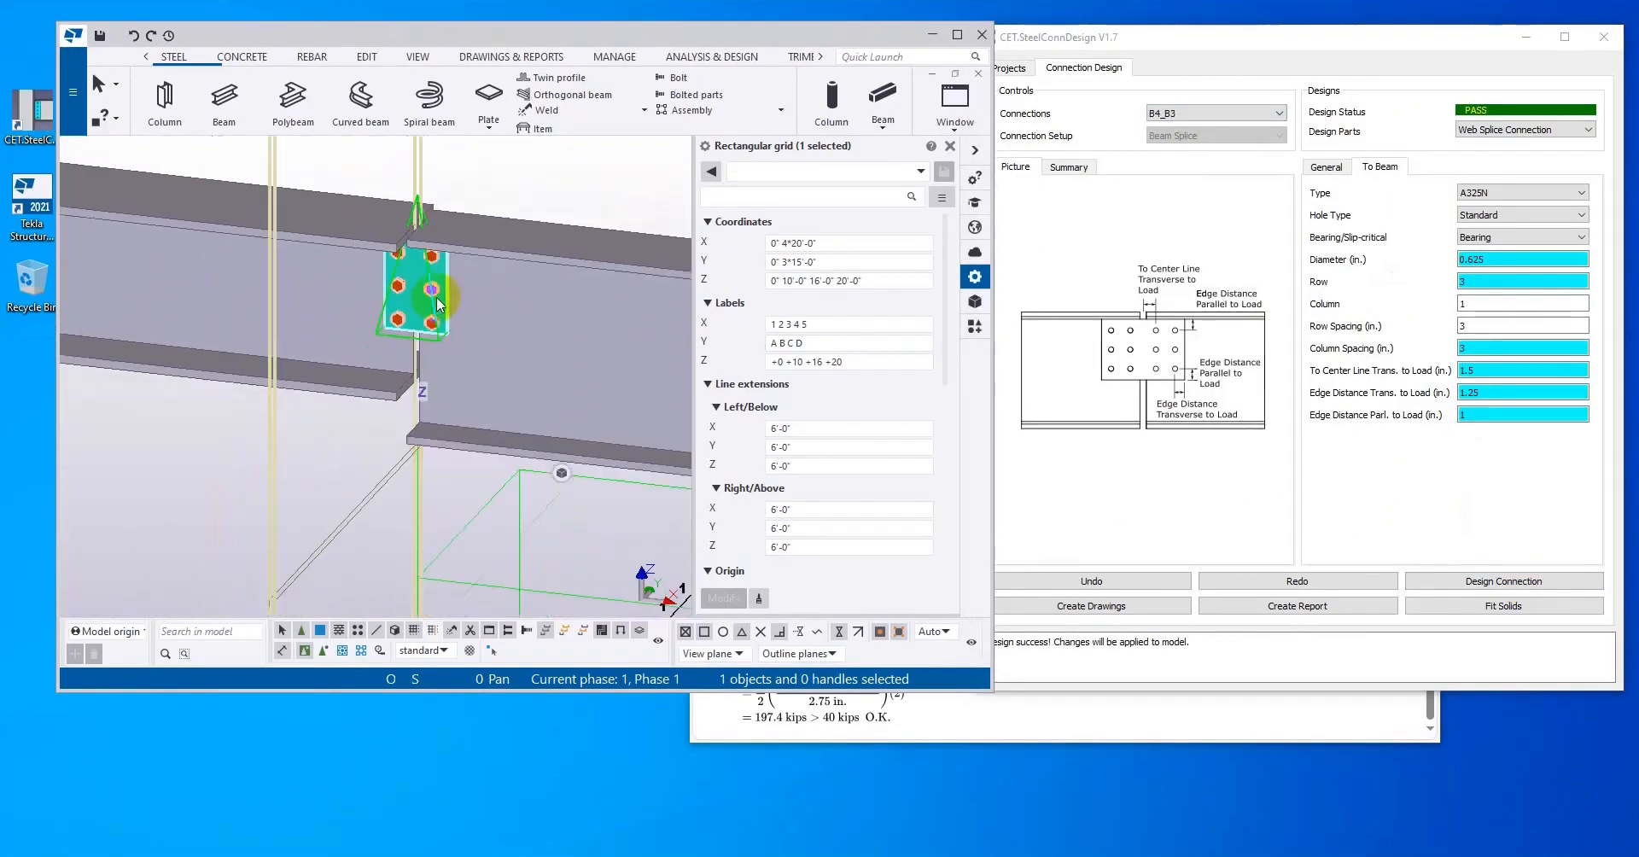
Step: Set the B4_B3 web splice plate's horizontal alignment to Left Side and redesign the connection
click(1328, 167)
click(1511, 282)
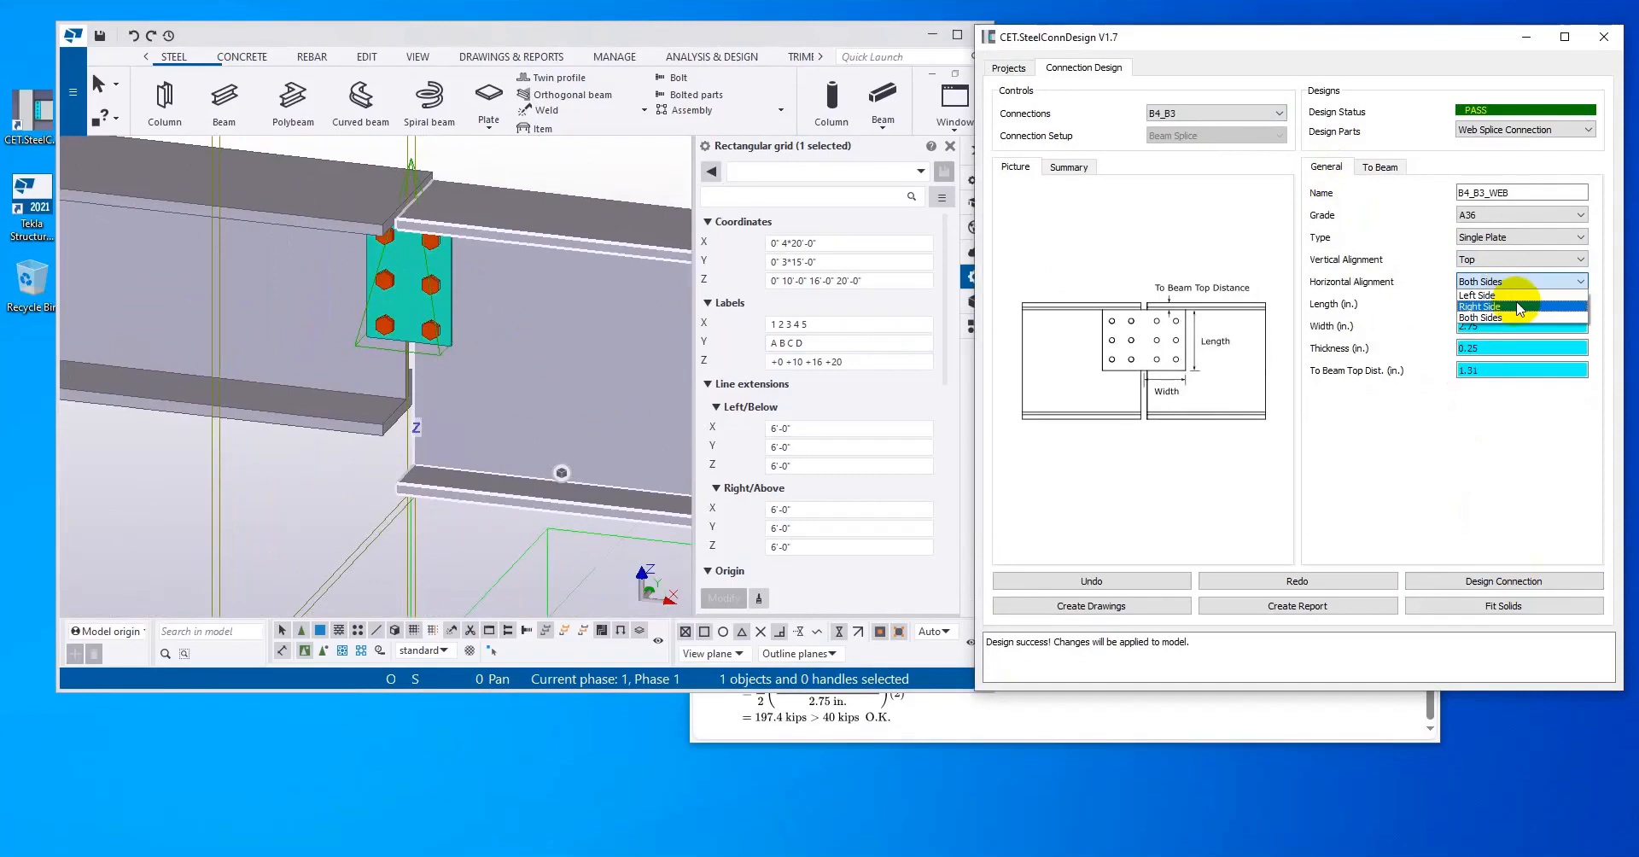
click(1484, 294)
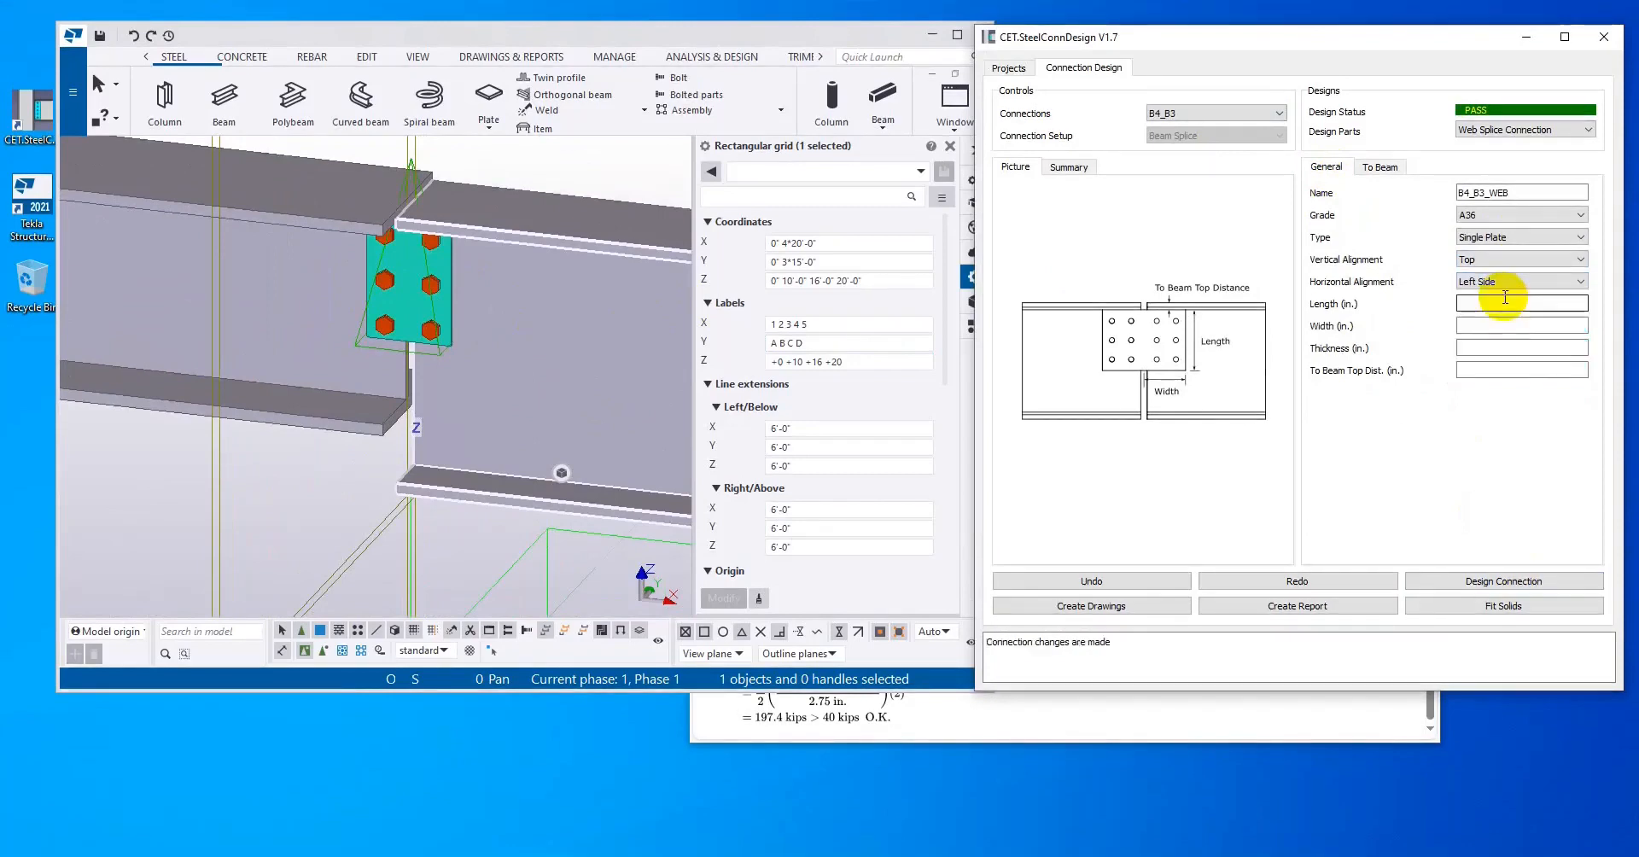
click(1504, 582)
Step: Inspect the B4_B3 splice in the Tekla model from both sides of the beam web
scroll(396, 286, down, 5)
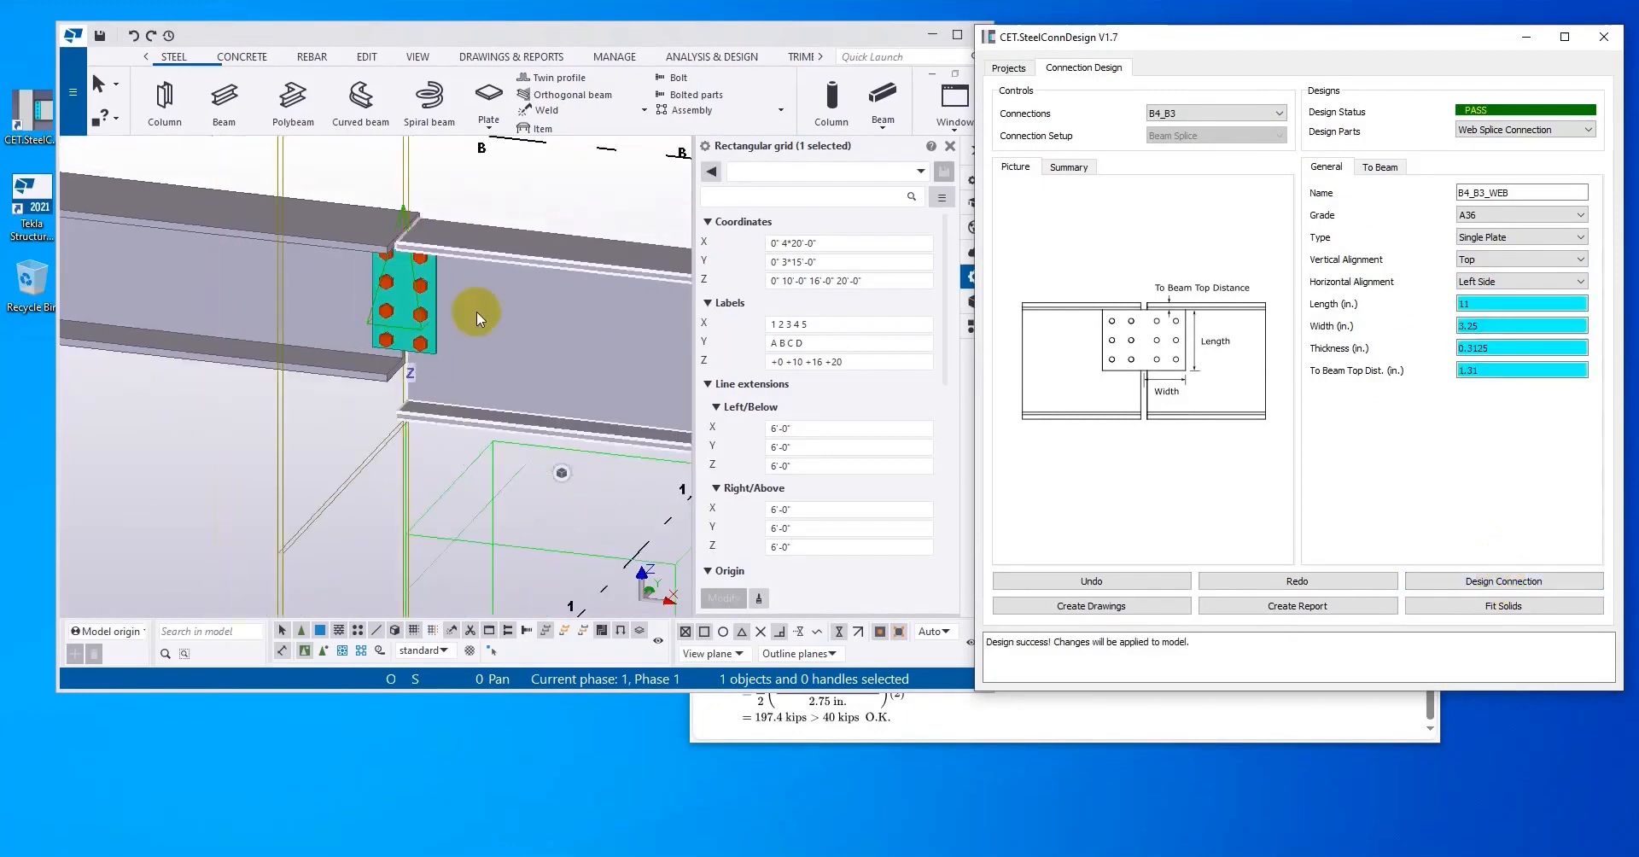
scroll(480, 324, down, 4)
middle_drag(541, 323, 270, 464)
right_click(272, 467)
ctrl+middle_drag(521, 333, 340, 392)
scroll(474, 359, up, 5)
middle_drag(577, 352, 439, 364)
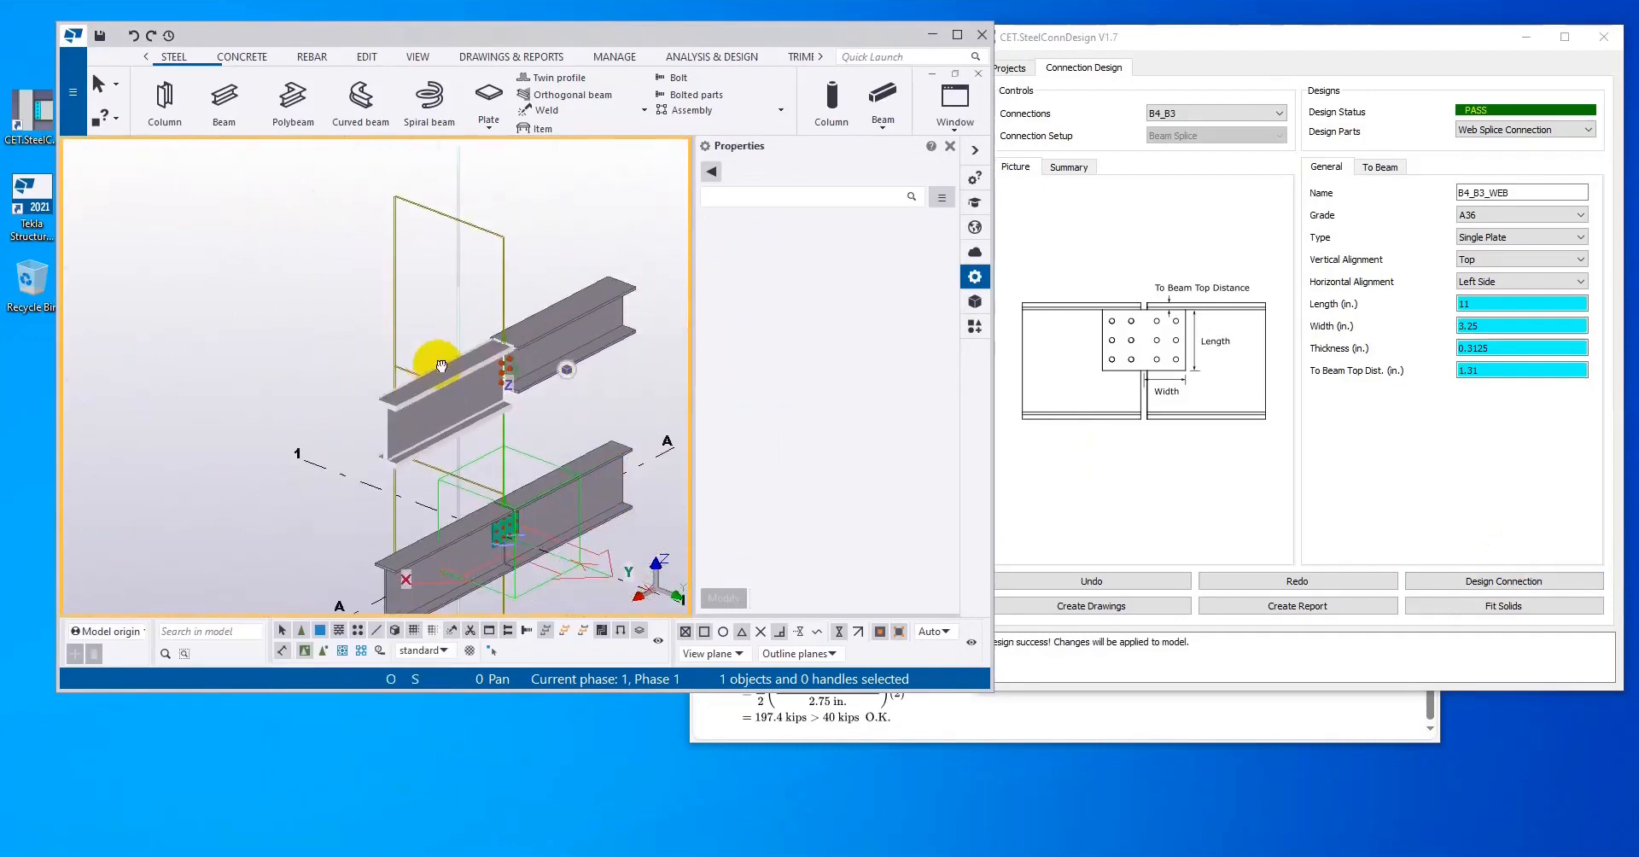
scroll(499, 351, up, 2)
scroll(500, 351, up, 3)
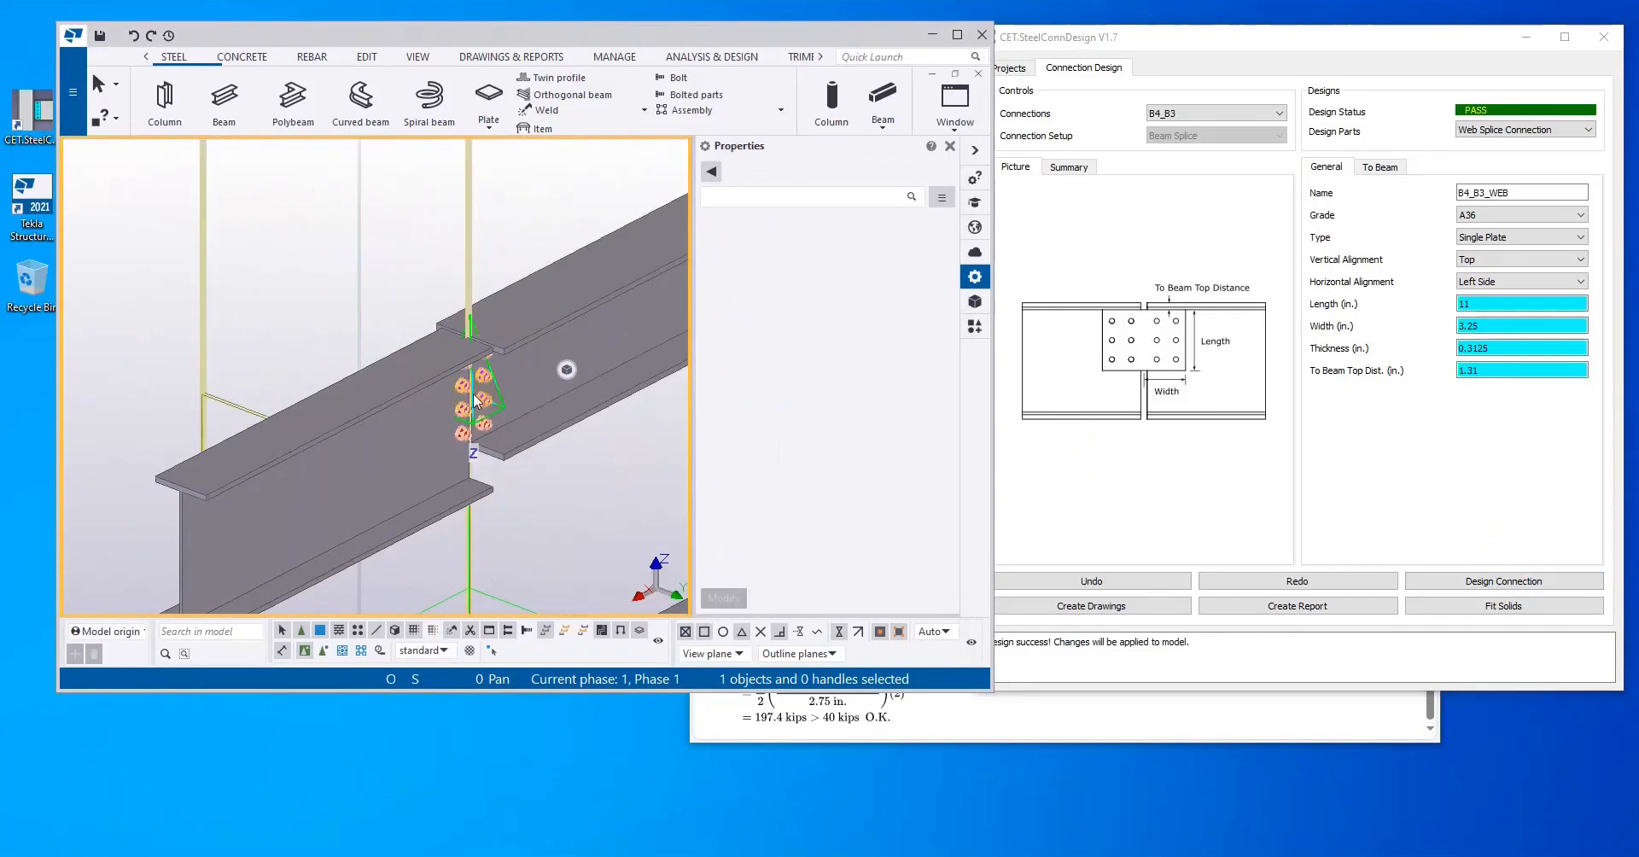